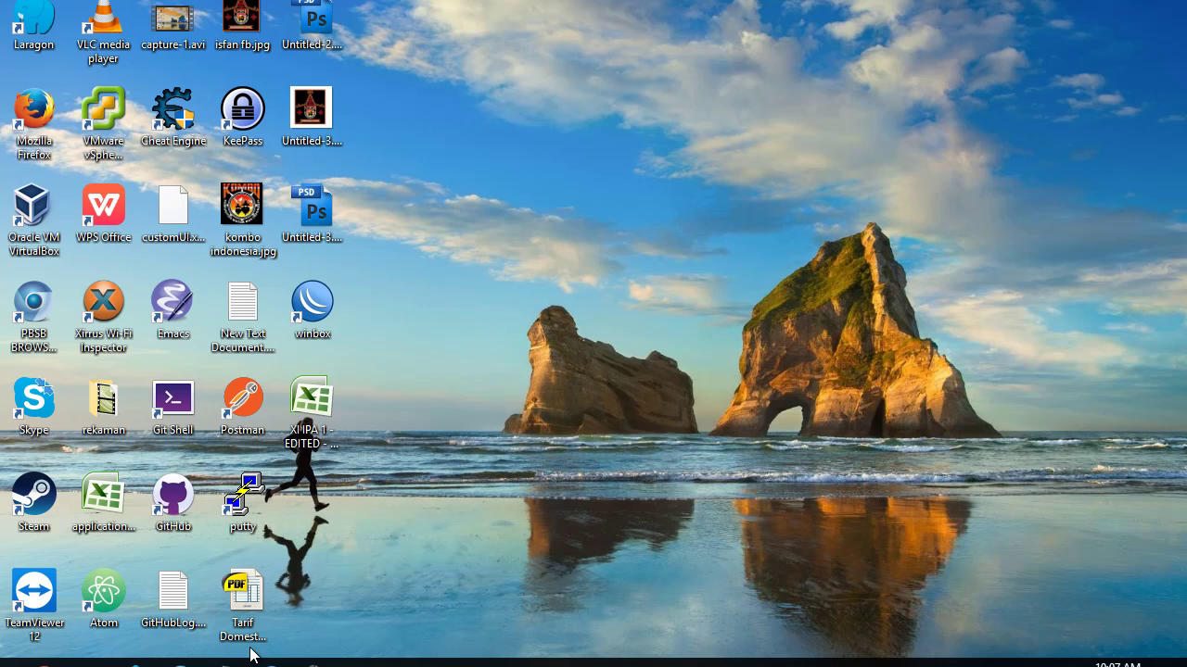
Switch to the Firefox window showing Google's SafeSearch router-locking help page.
key("alt+Tab")
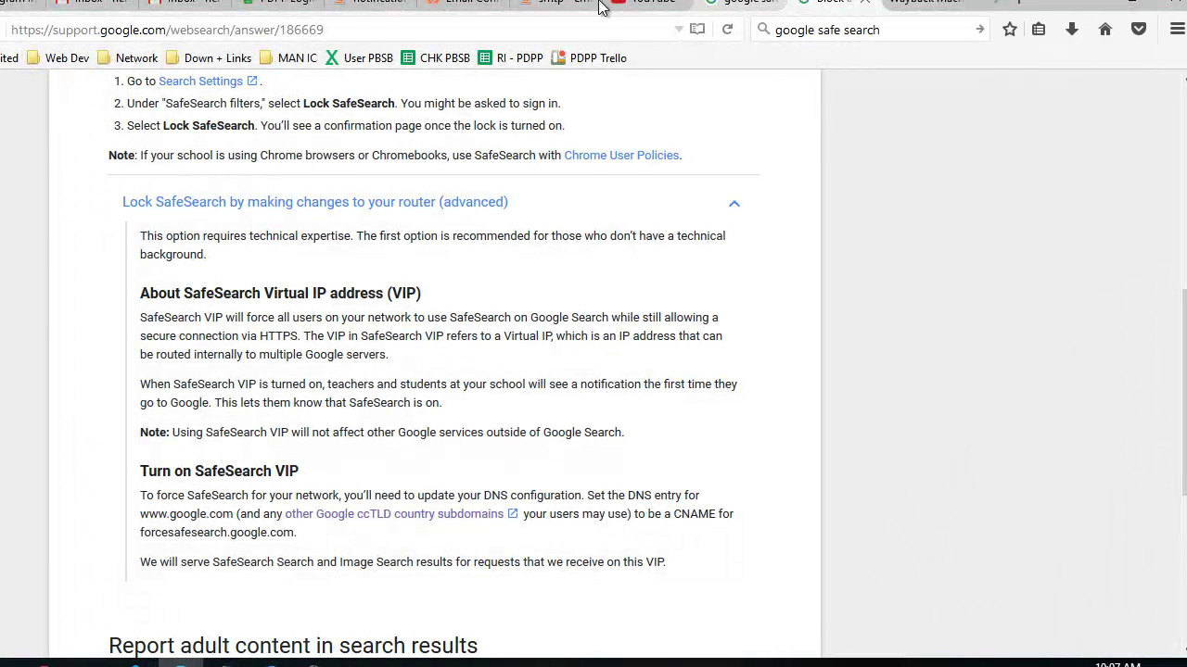
Highlight the SafeSearch Virtual IP heading and the forcesafesearch.google.com domain on the help page.
left_click_drag(336, 31, 68, 35)
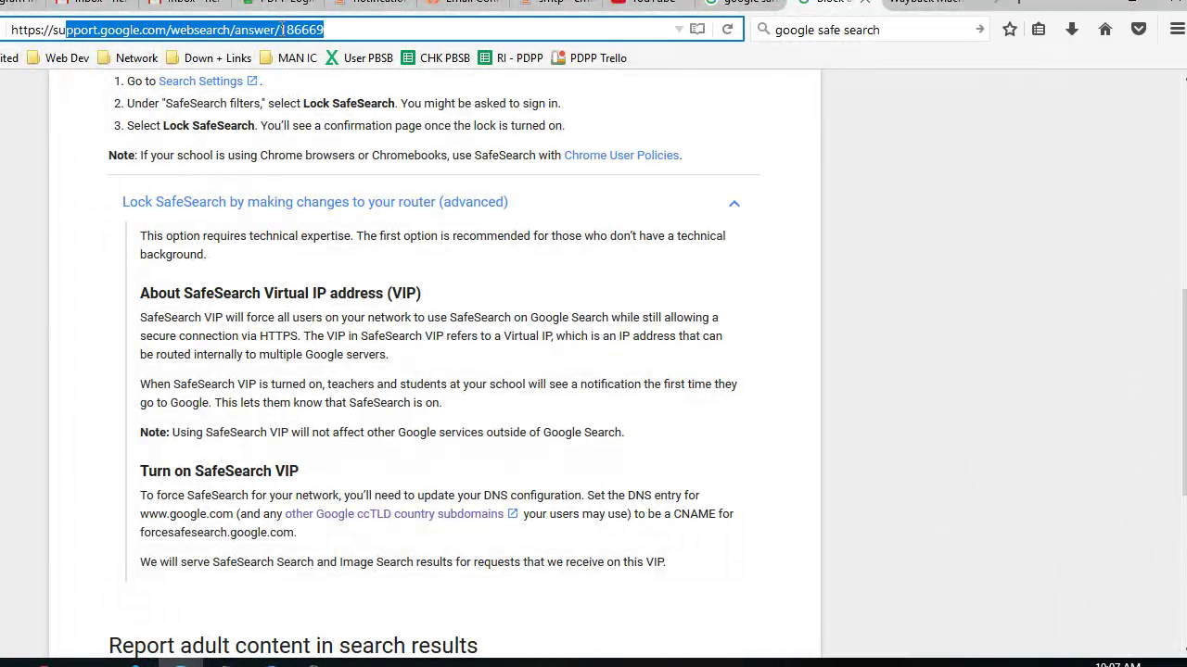
left_click(230, 220)
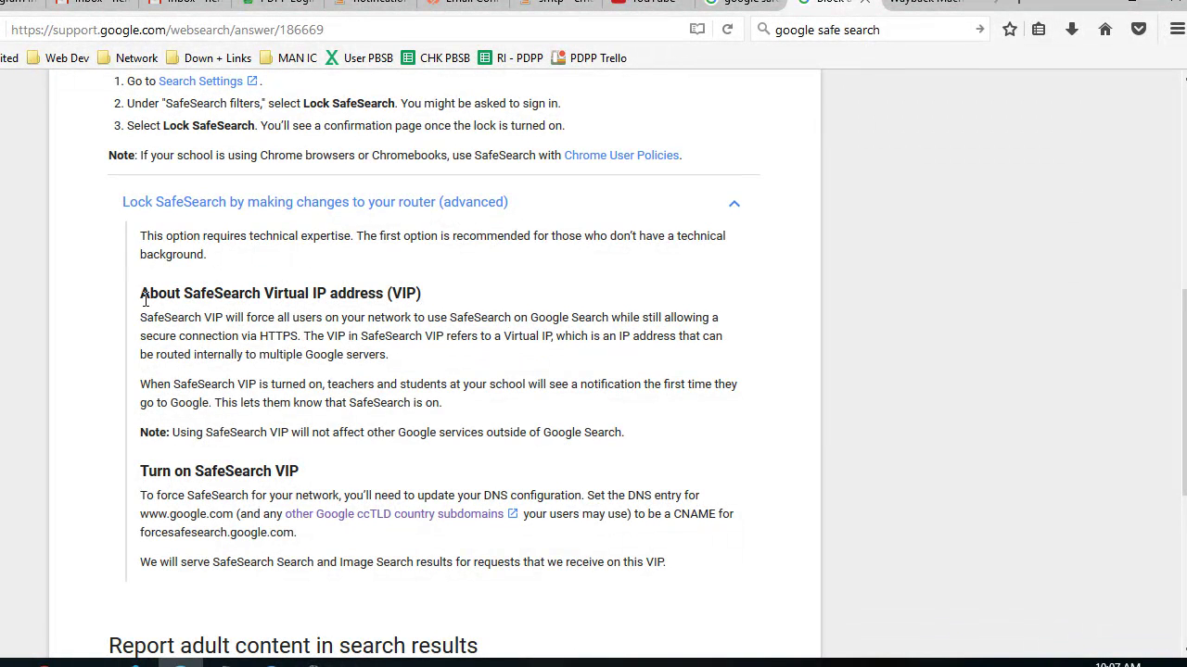
left_click_drag(141, 293, 429, 291)
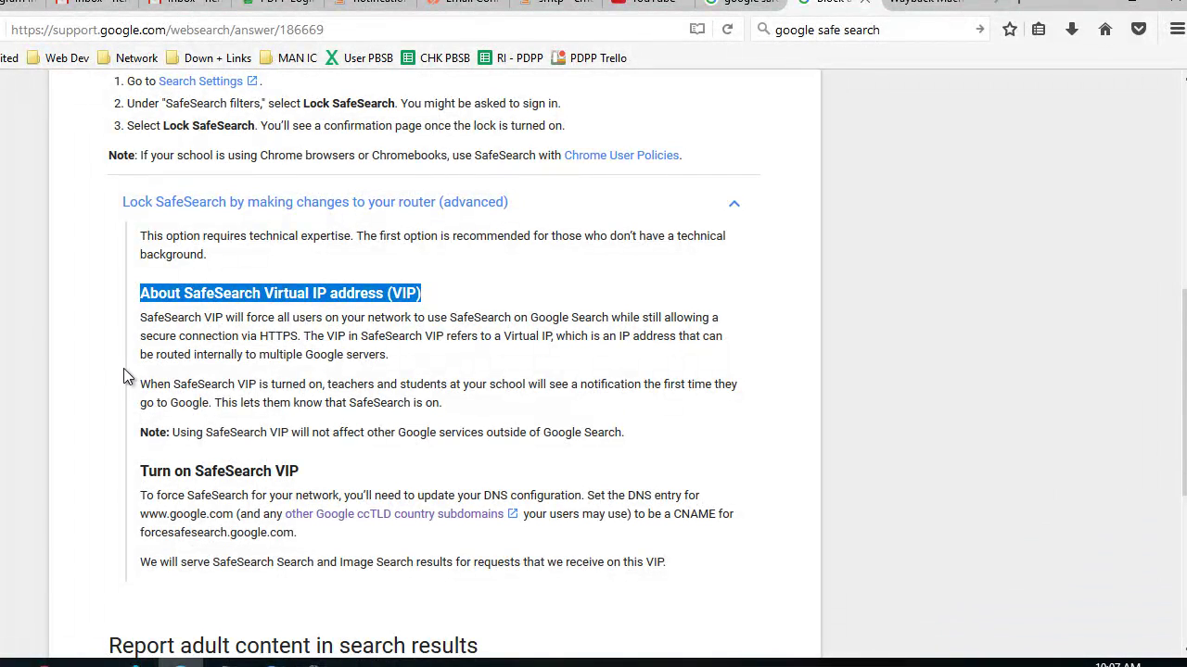
left_click(159, 300)
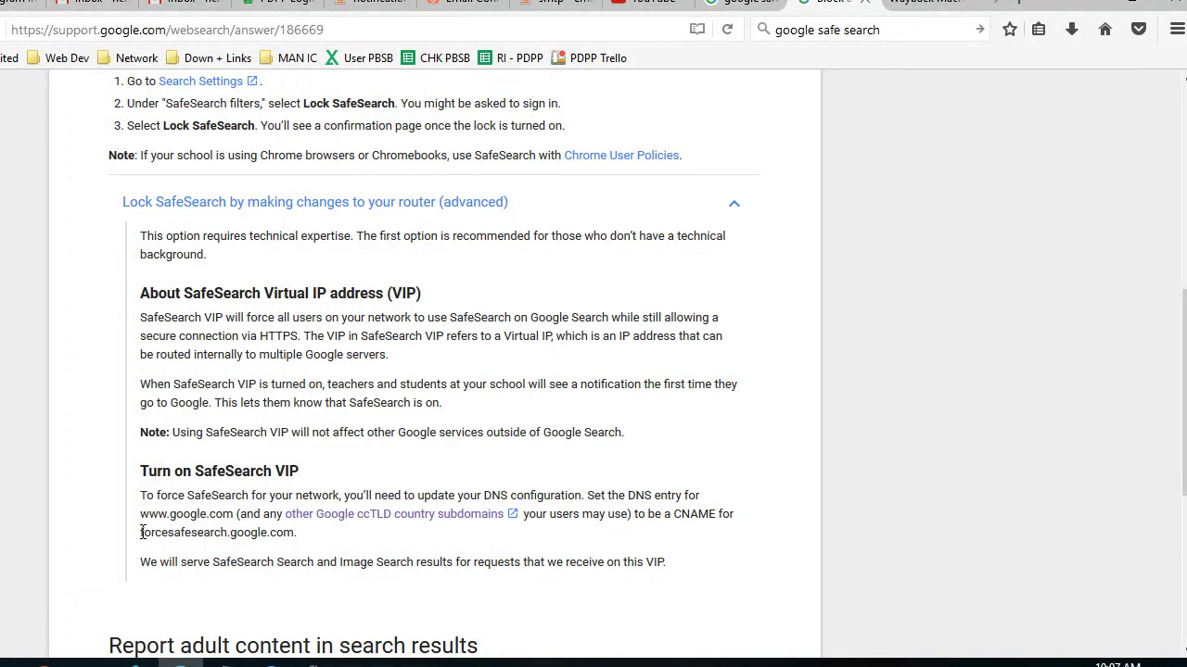
left_click_drag(142, 532, 314, 534)
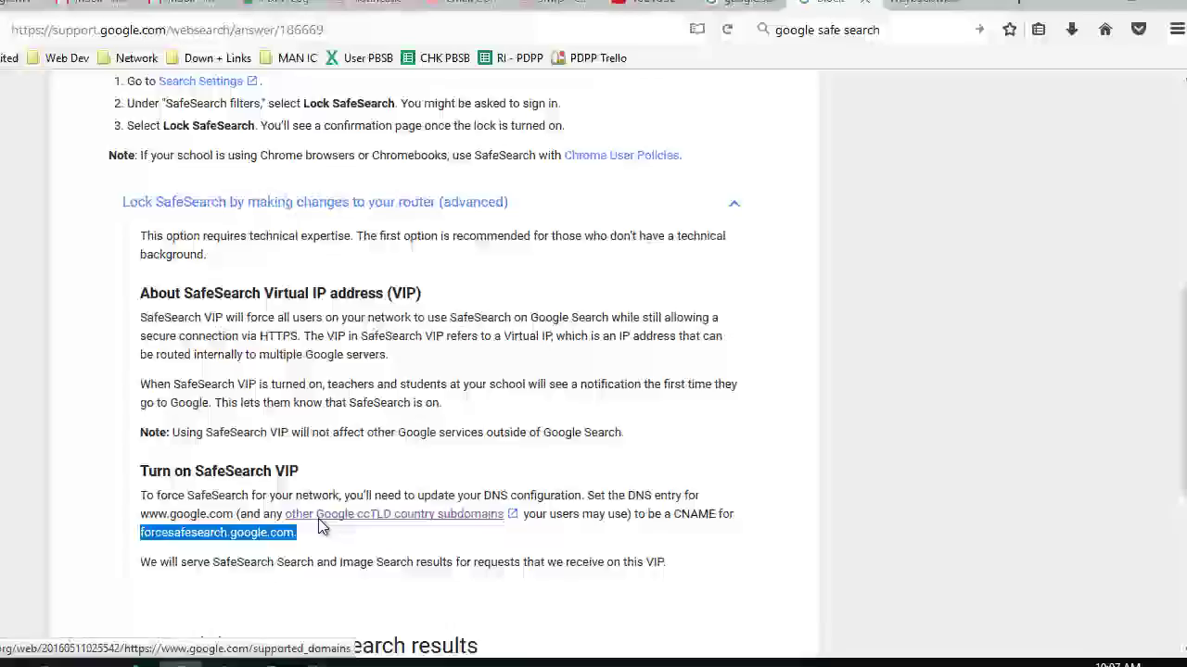
key("super")
left_click(1001, 406)
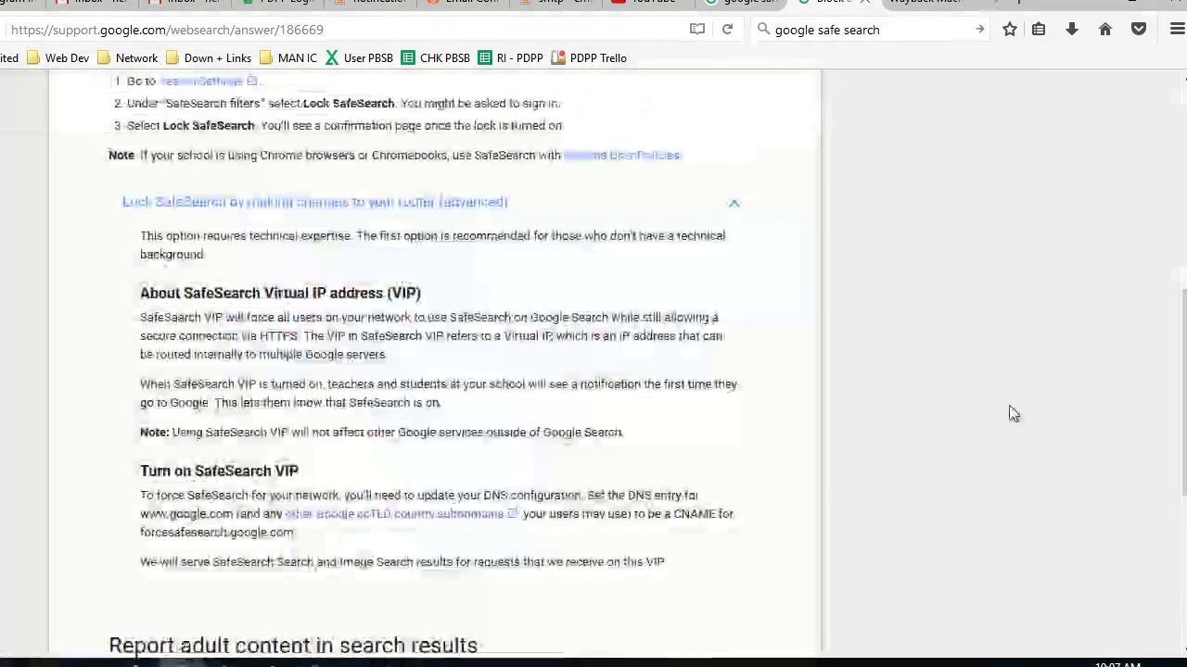
Launch Command Prompt with cmd from the Run dialog.
key("super+r")
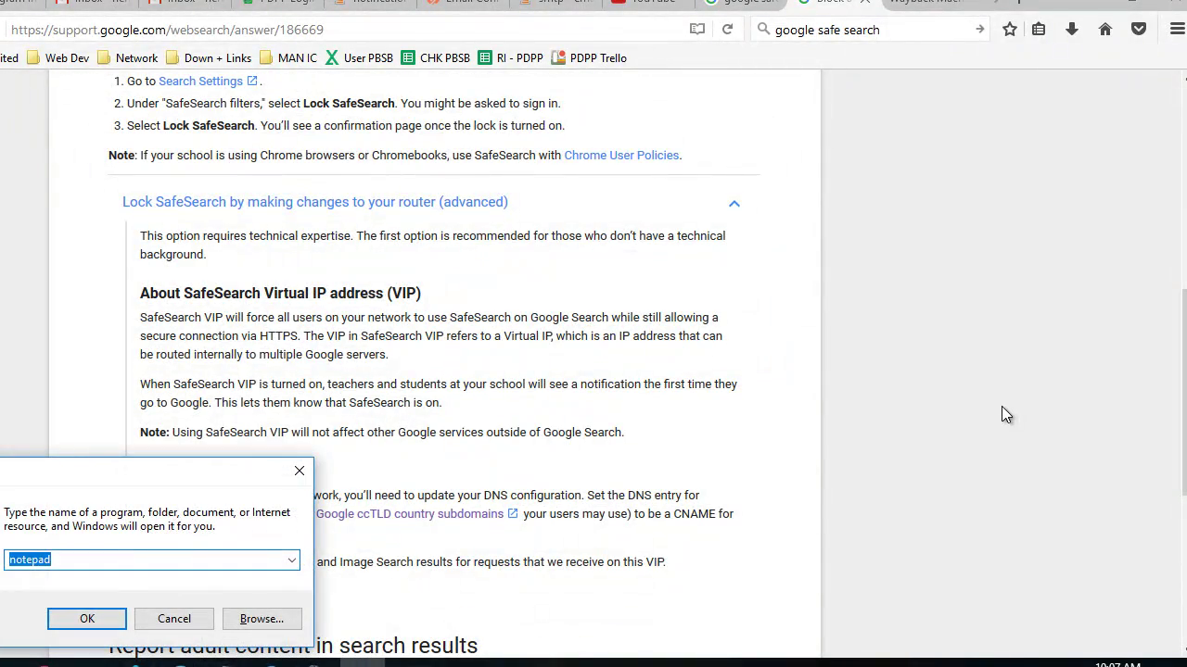
type("cmd")
key("Return")
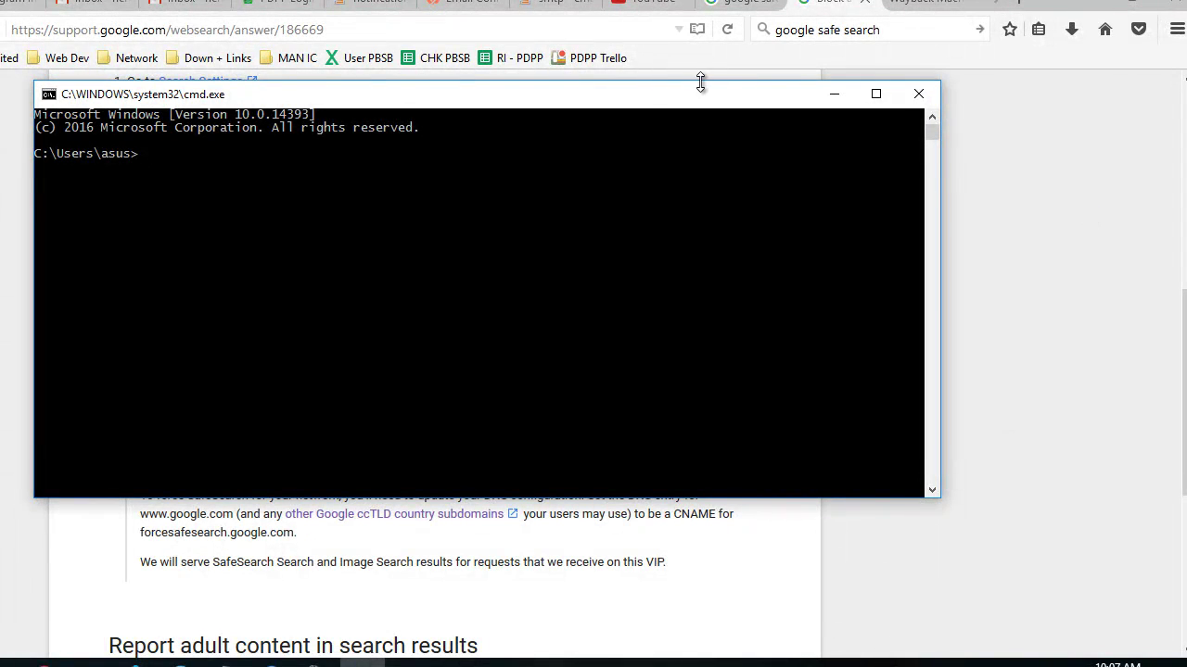
left_click_drag(637, 105, 753, 93)
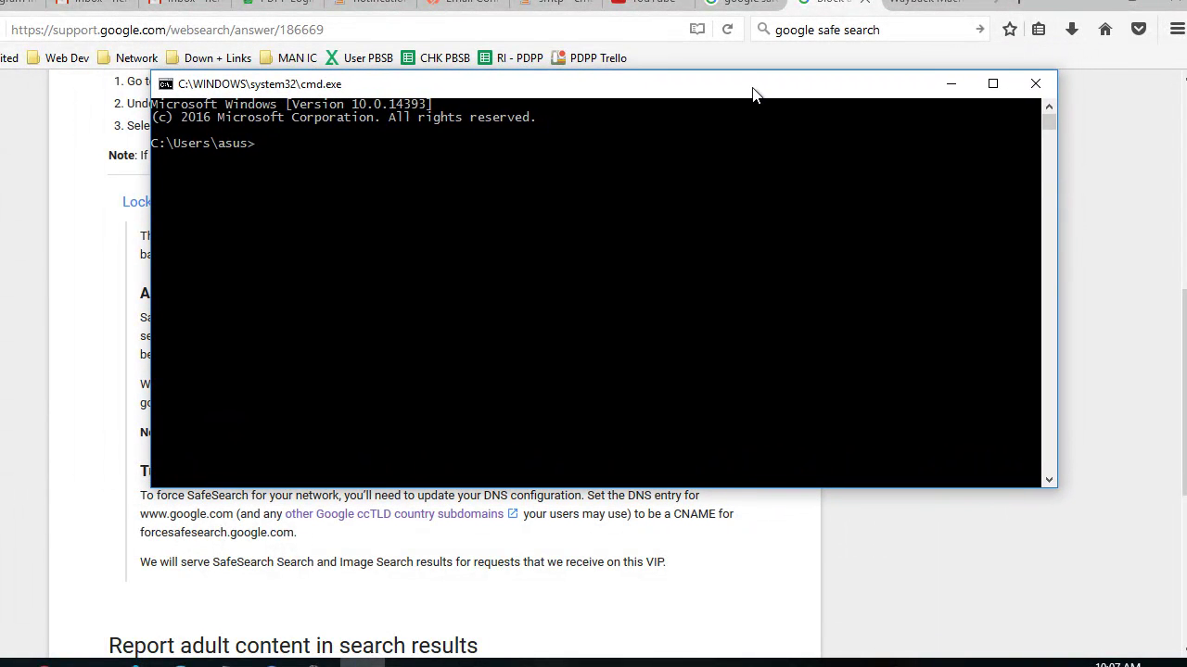
Resolve forcesafesearch.google.com with nslookup to 216.239.38.120, then return to WinBox.
type("nslook")
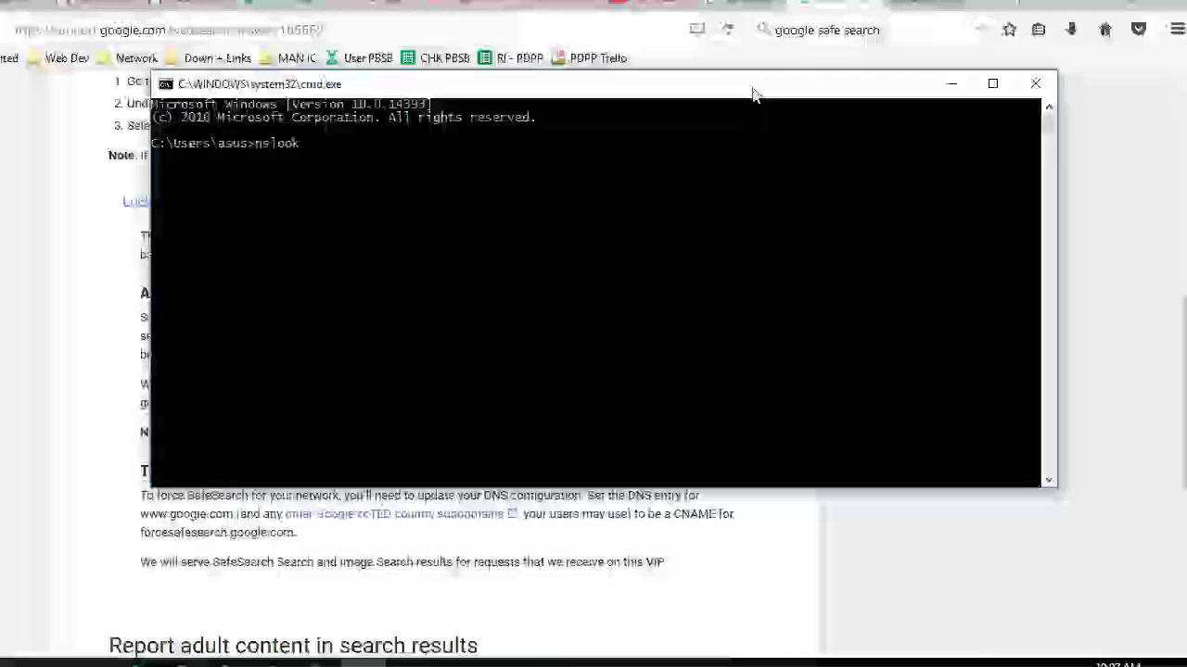
type("up")
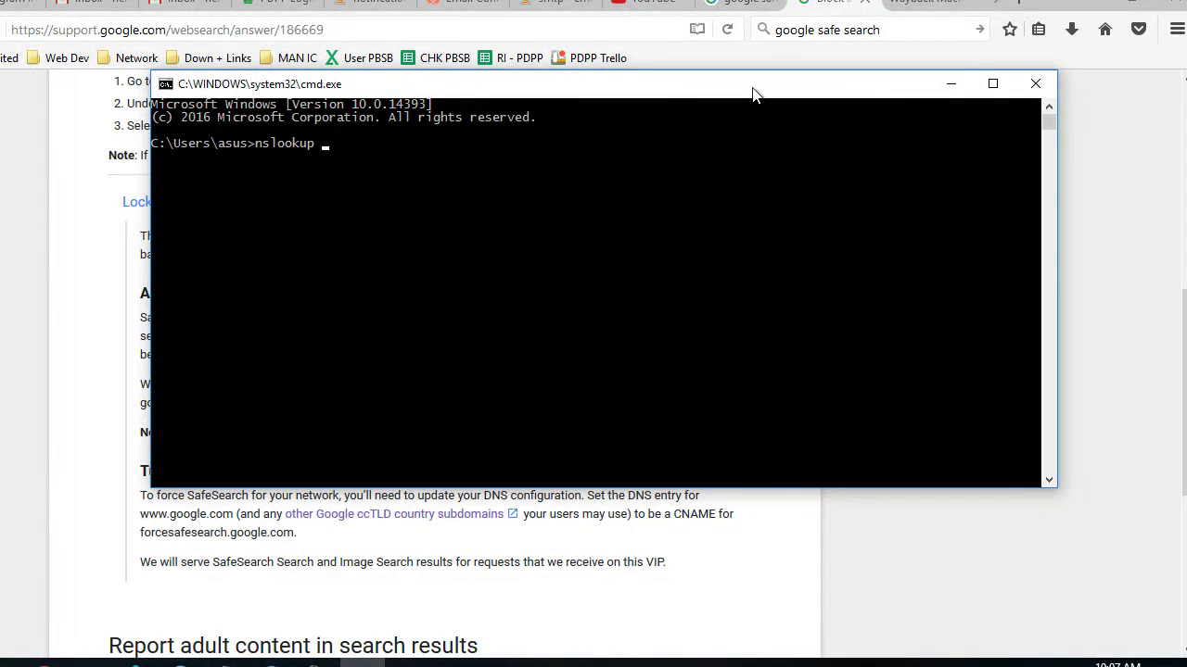
type(" forcesafesearch.google.com")
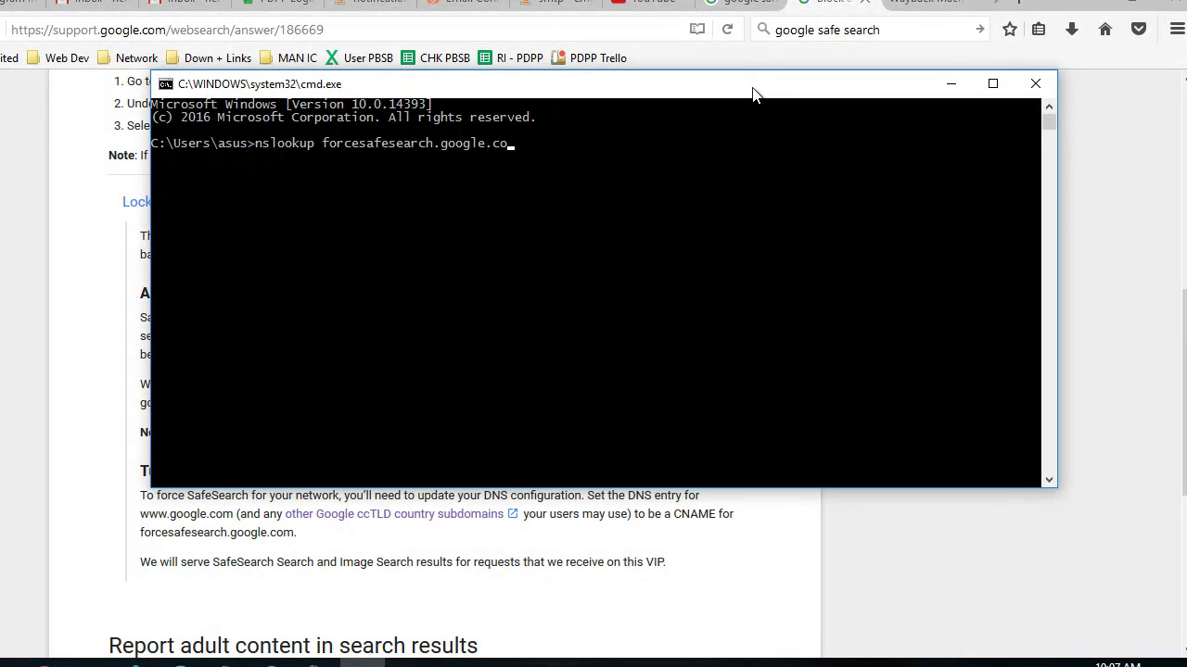
key("Return")
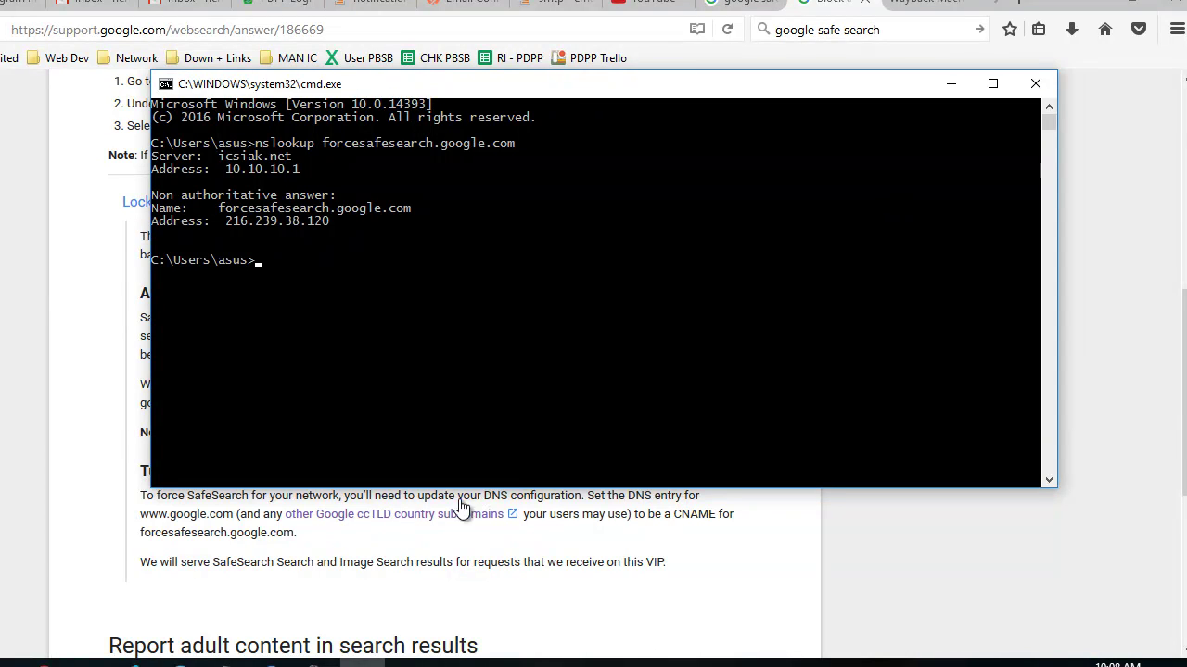
left_click(272, 664)
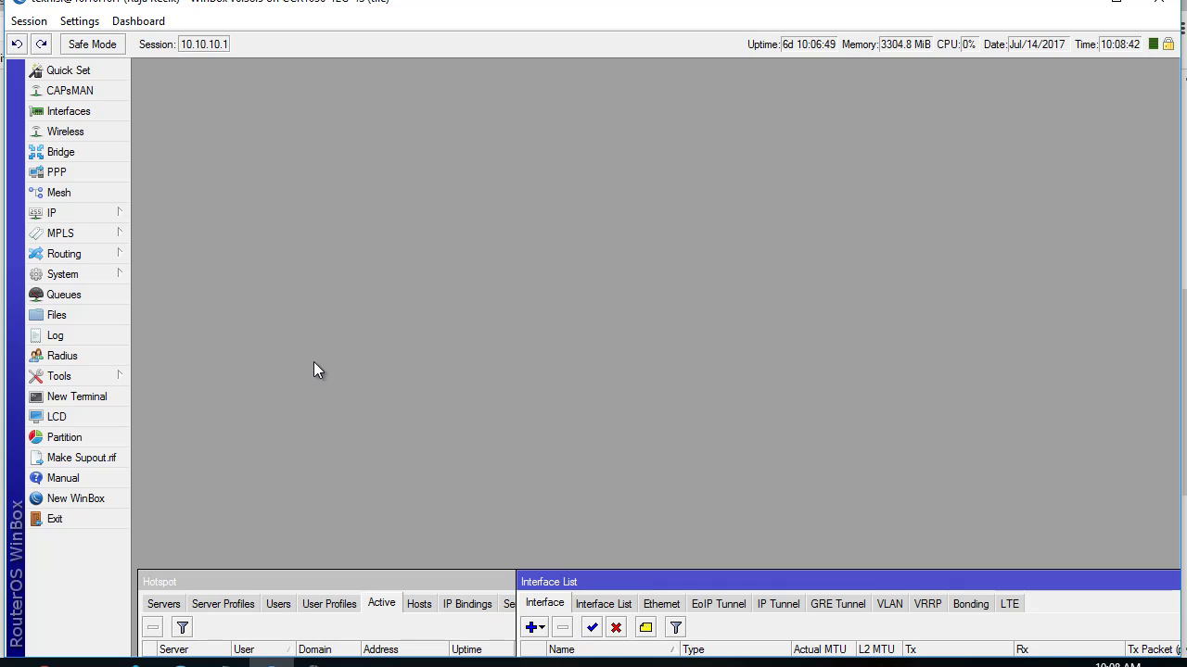
Open the router's IP > DNS settings and its Static entries list.
left_click(96, 219)
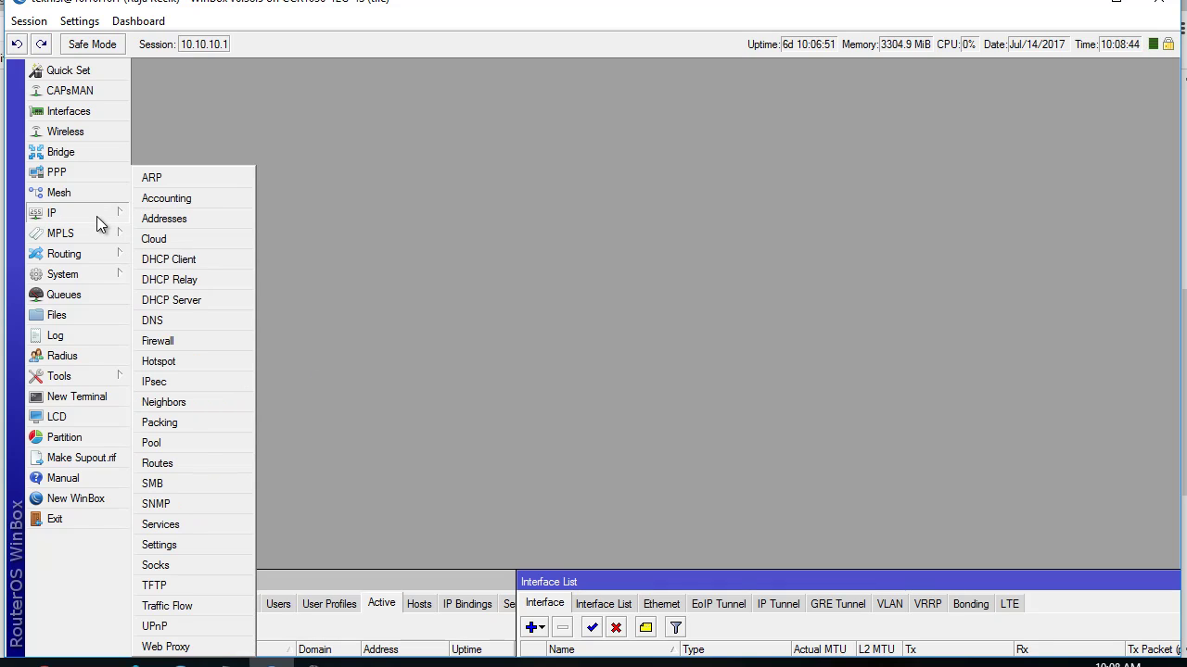
left_click(171, 322)
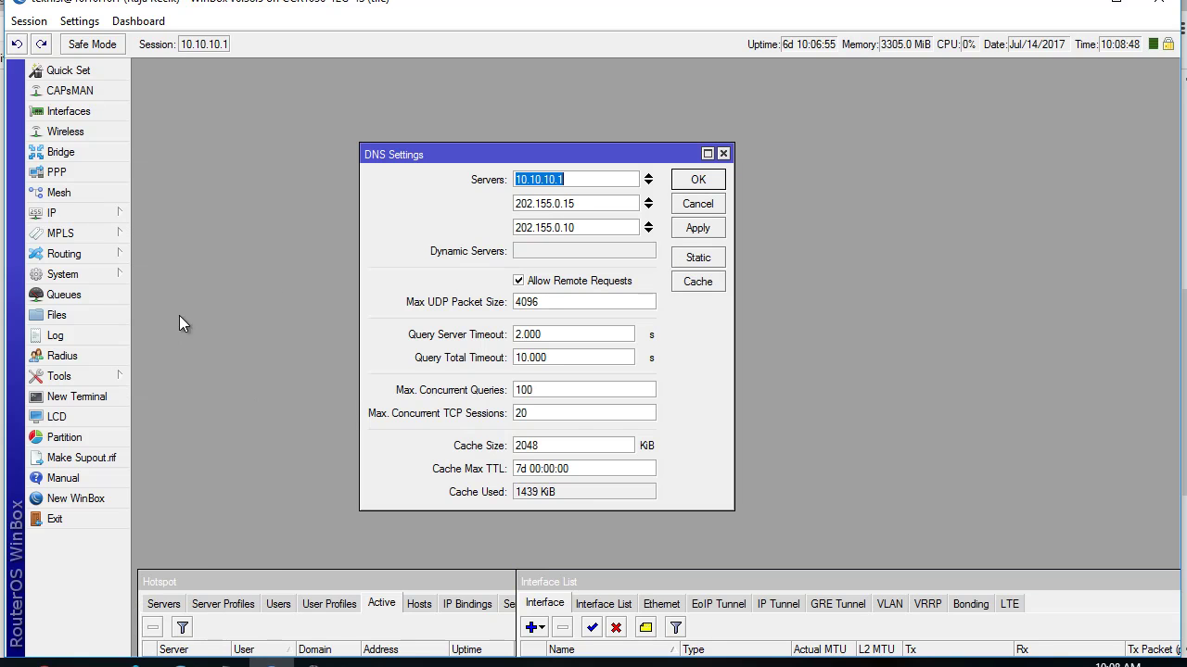
left_click_drag(522, 160, 504, 136)
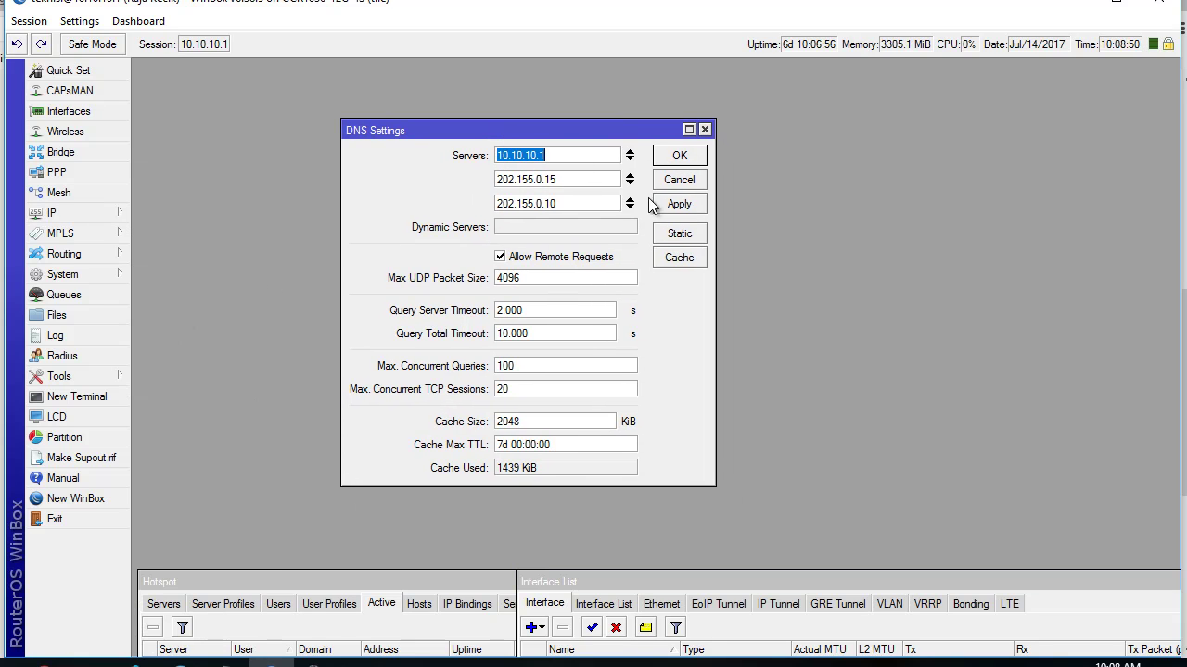
left_click(679, 237)
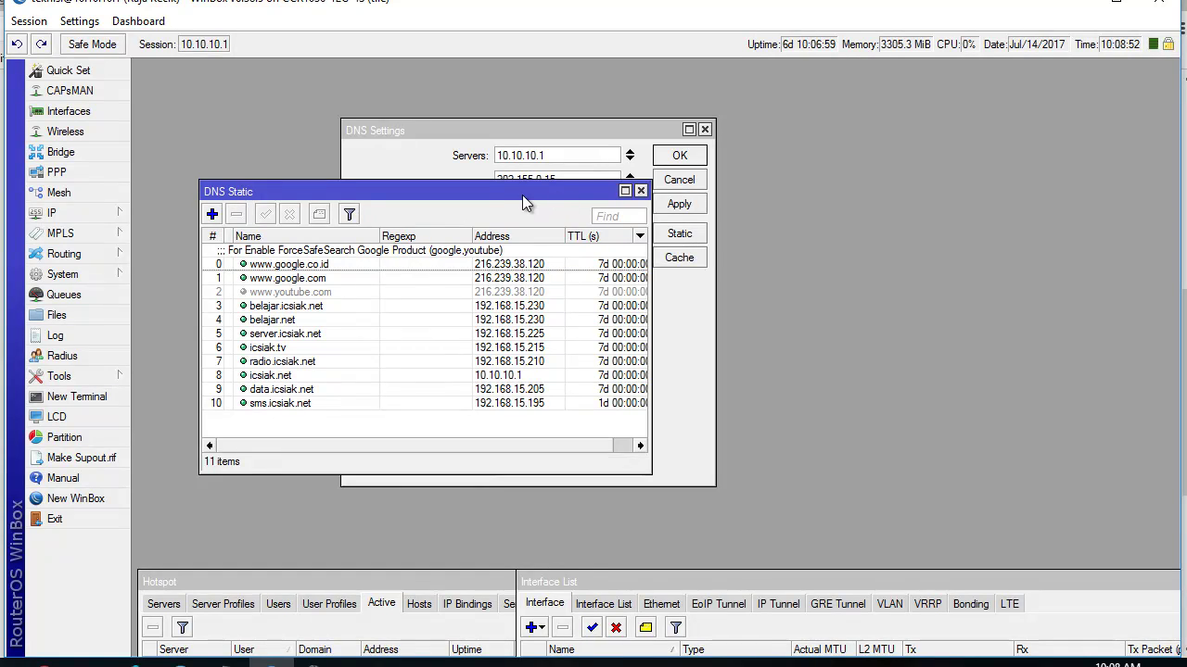
left_click_drag(522, 194, 555, 197)
left_click(382, 270)
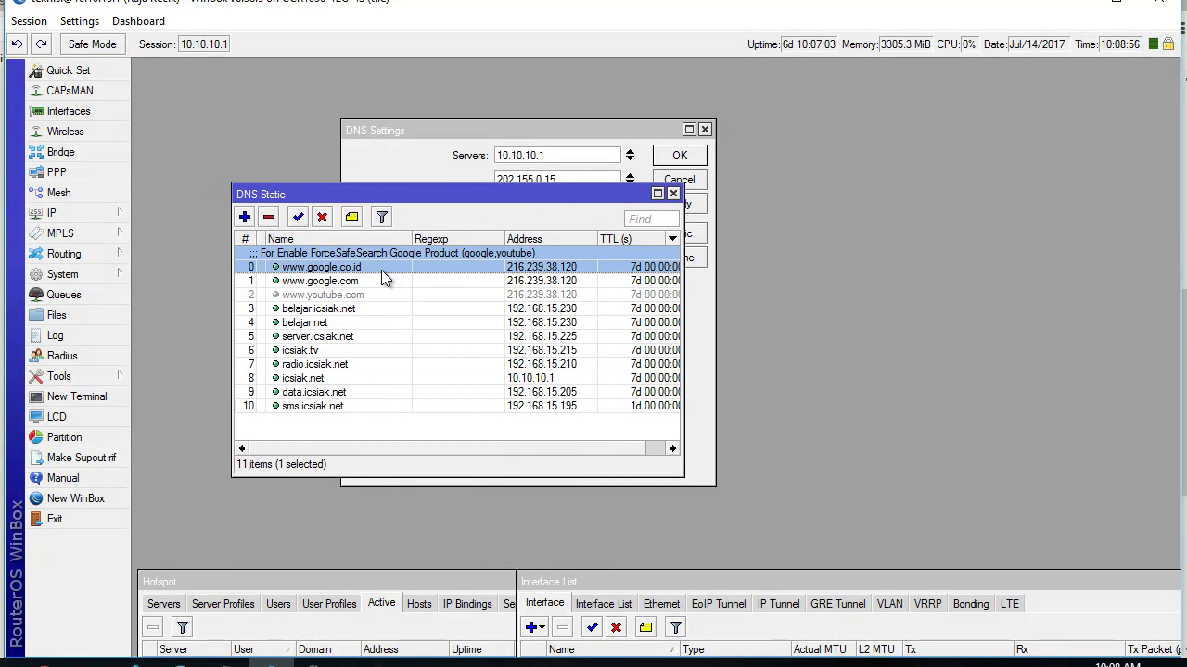
left_click(384, 281)
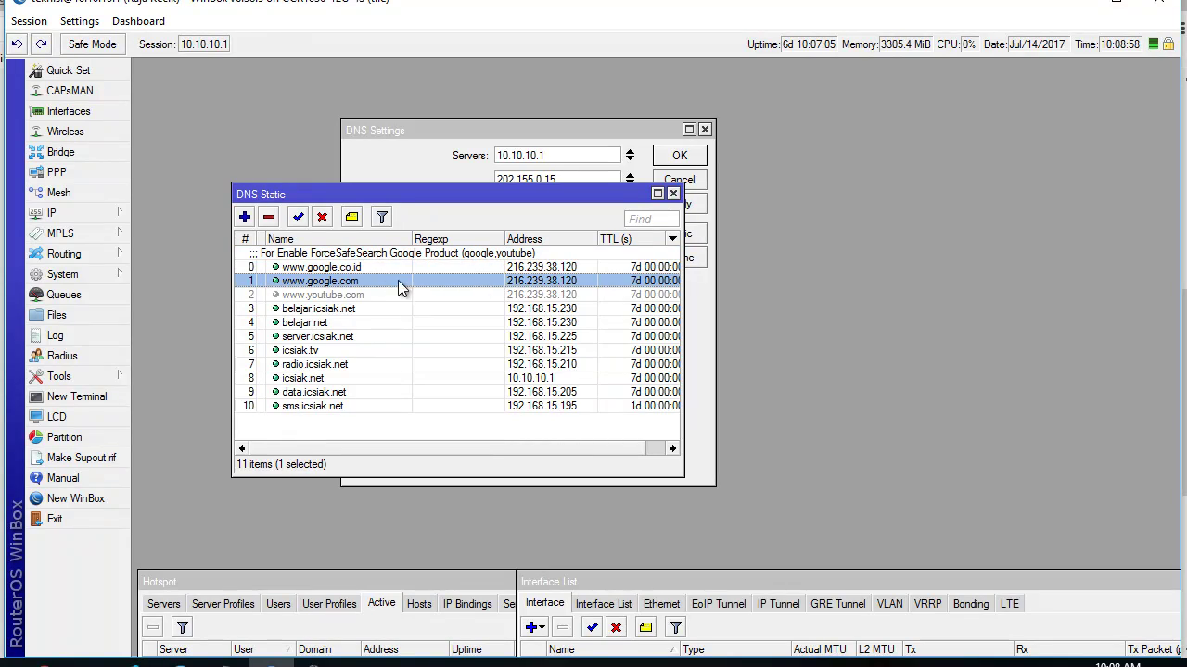
left_click(533, 271)
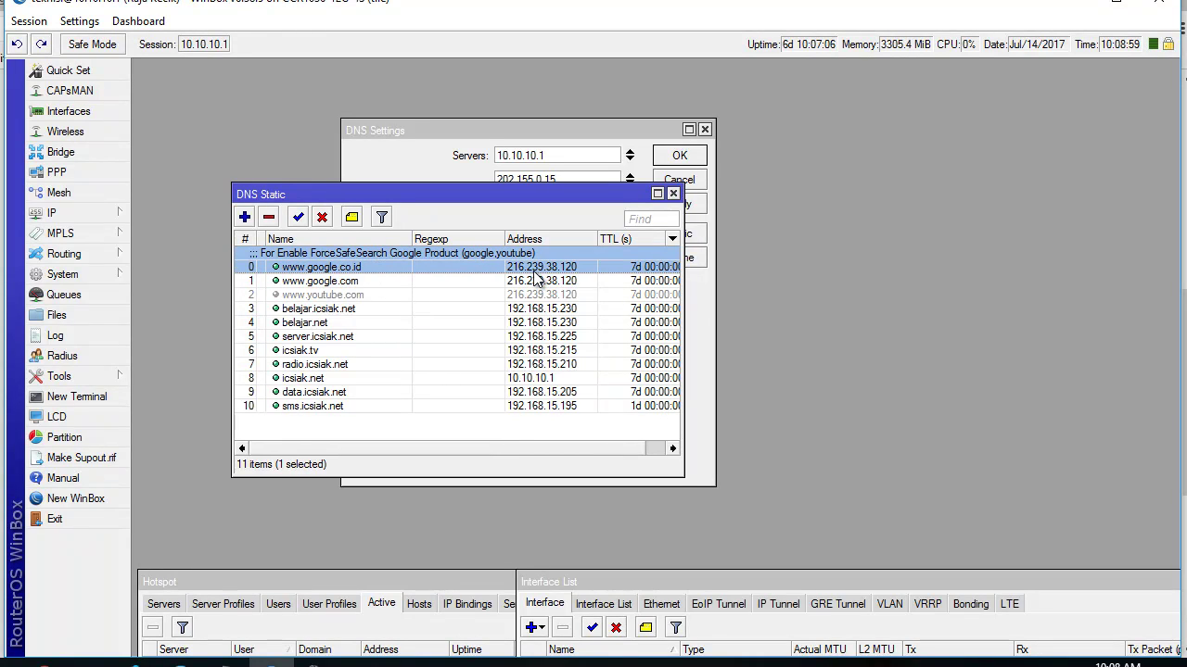
double_click(362, 268)
left_click(627, 286)
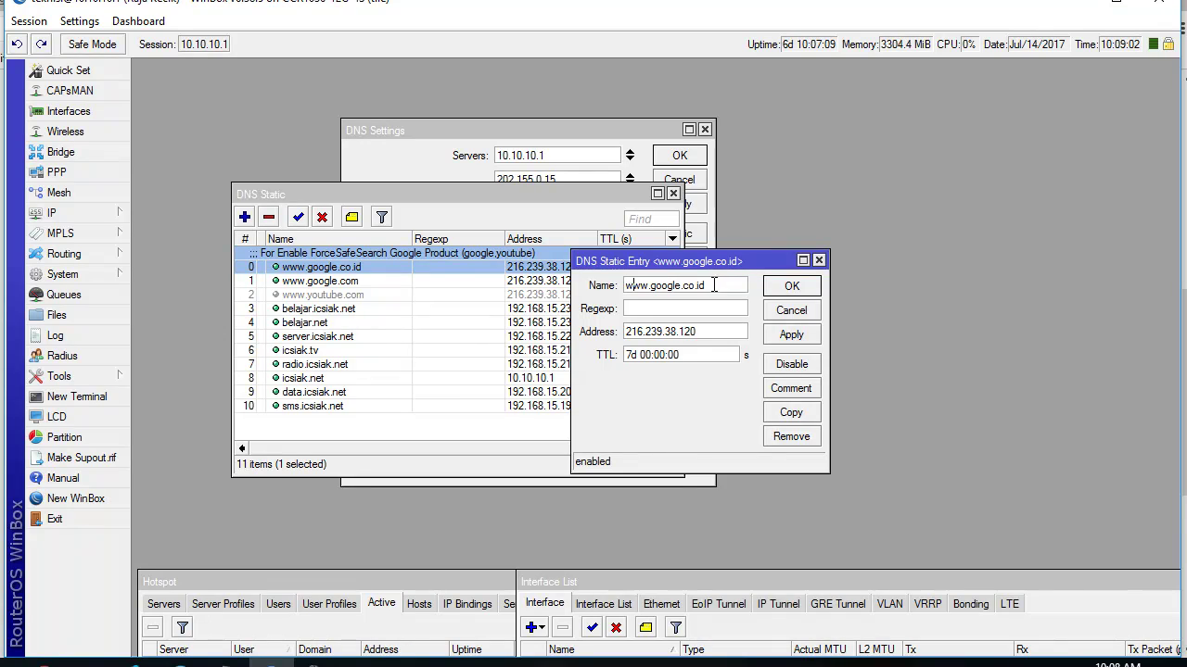
left_click_drag(729, 284, 623, 287)
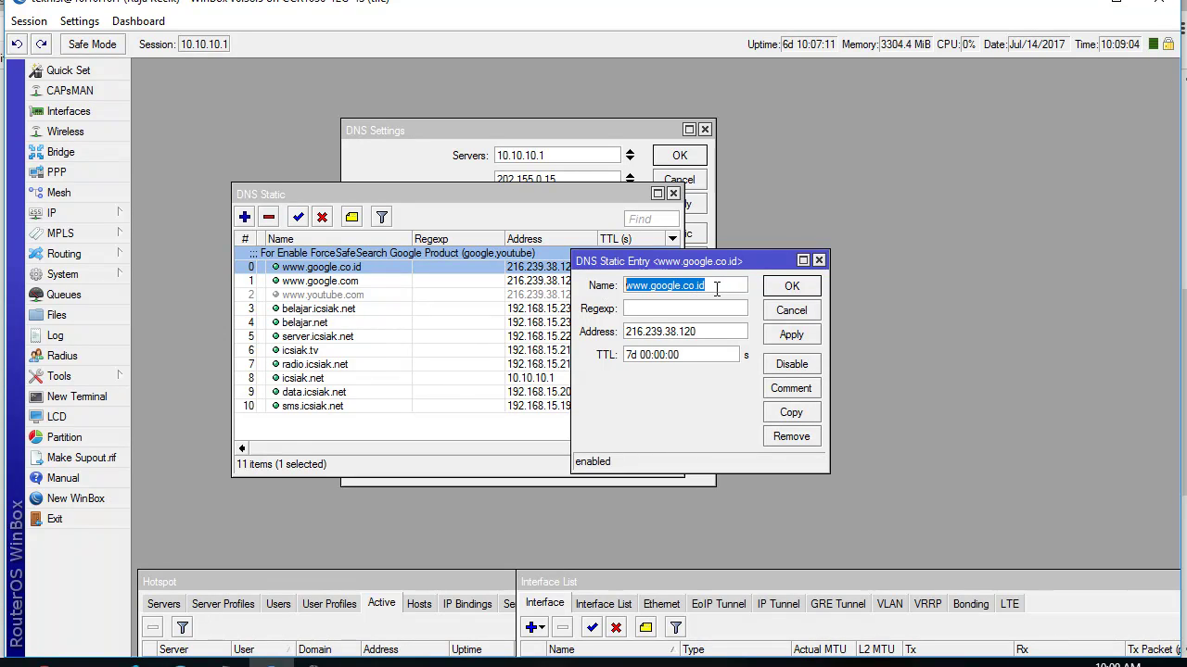
left_click_drag(706, 331, 598, 336)
left_click_drag(710, 284, 601, 288)
left_click_drag(710, 331, 601, 332)
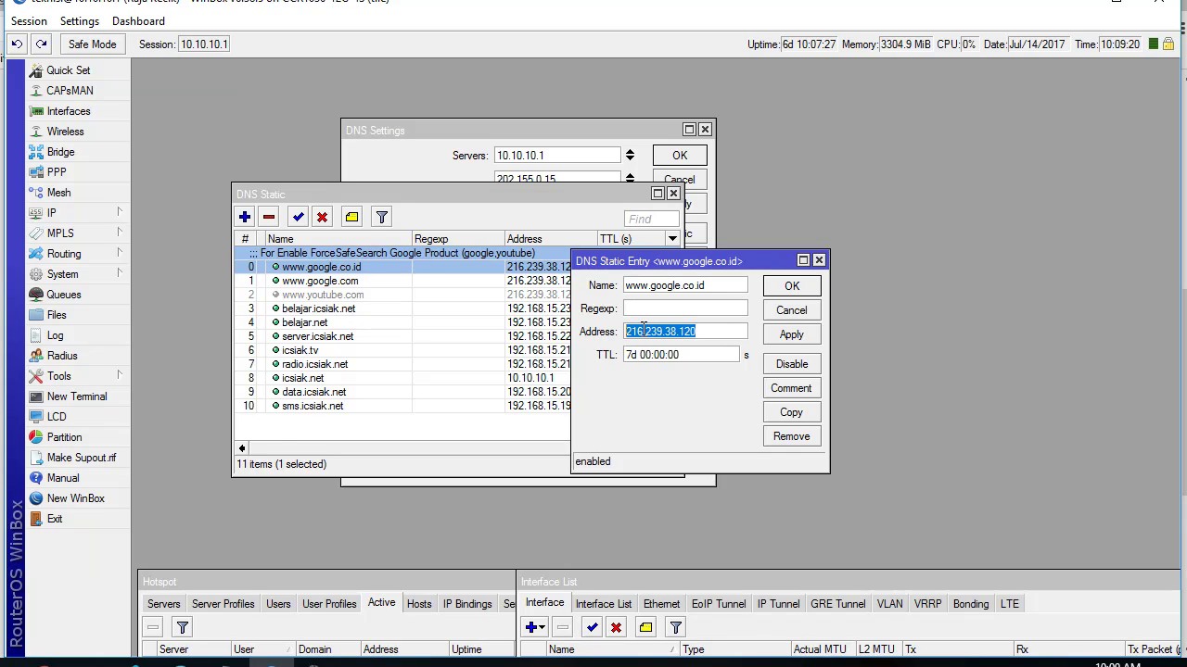
left_click(711, 331)
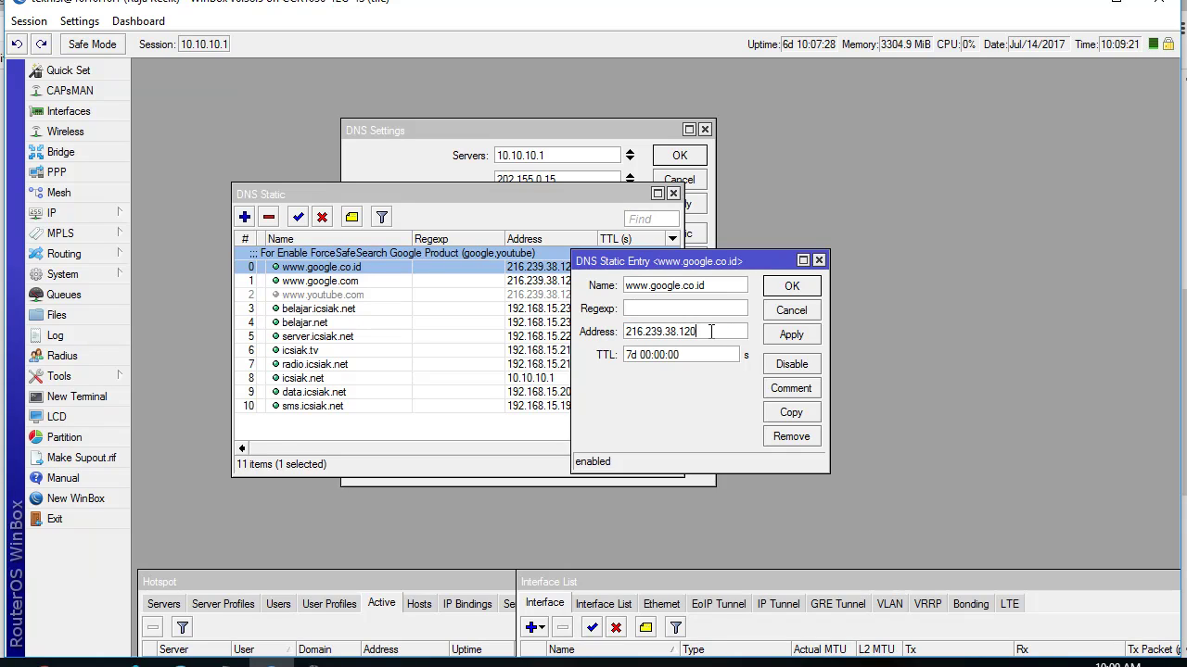
left_click(792, 285)
left_click(386, 281)
double_click(386, 281)
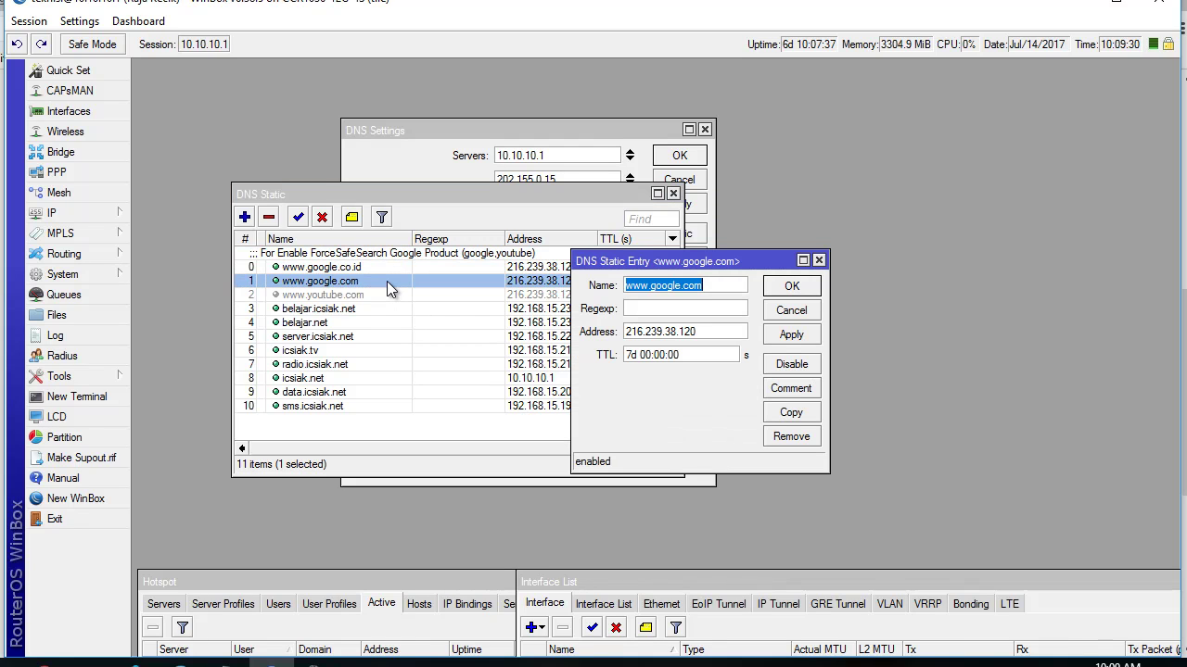
left_click(720, 289)
left_click_drag(720, 289, 618, 294)
left_click_drag(701, 332, 590, 343)
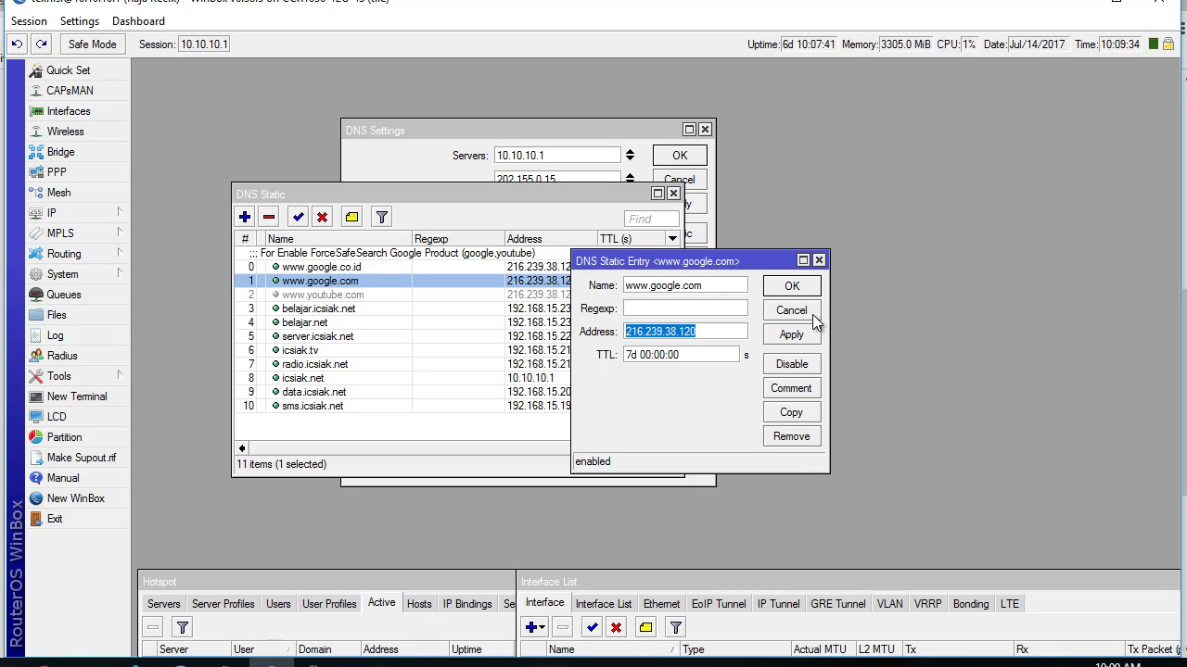
left_click(792, 285)
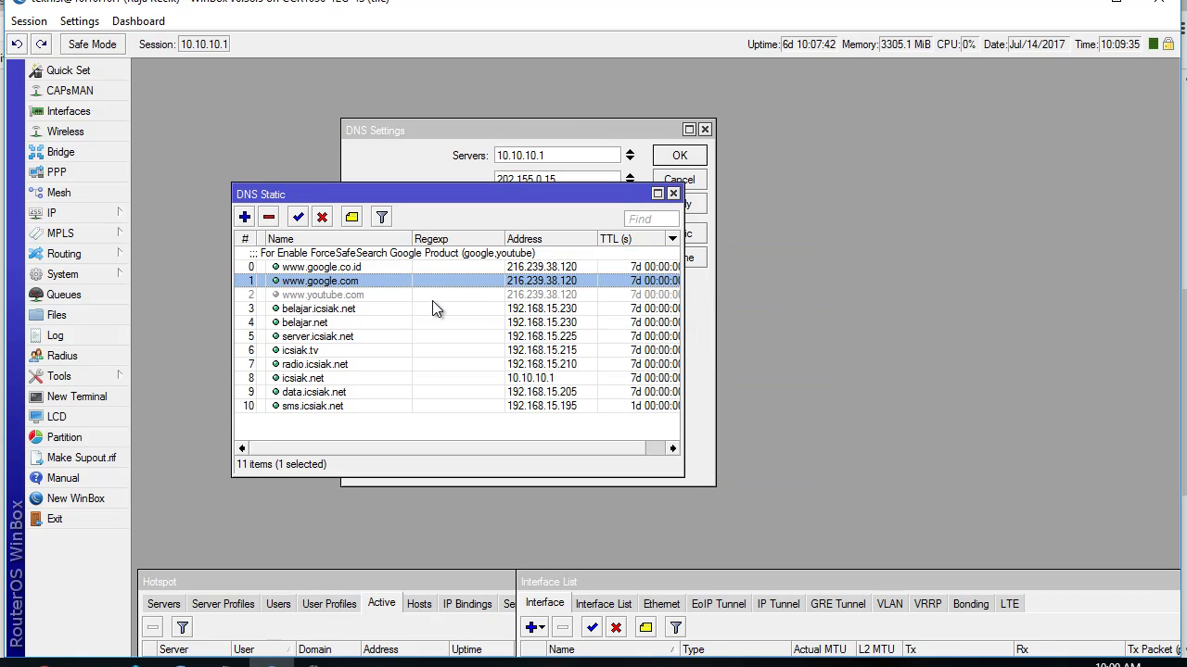
double_click(361, 294)
left_click(661, 288)
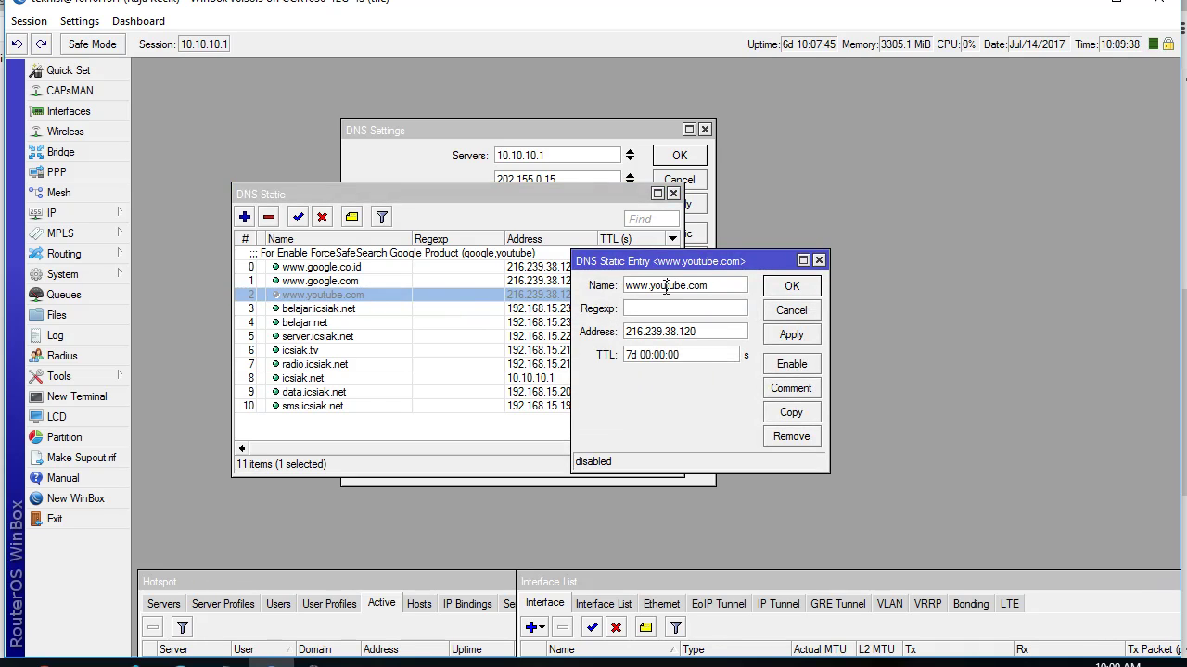
left_click_drag(710, 332, 627, 341)
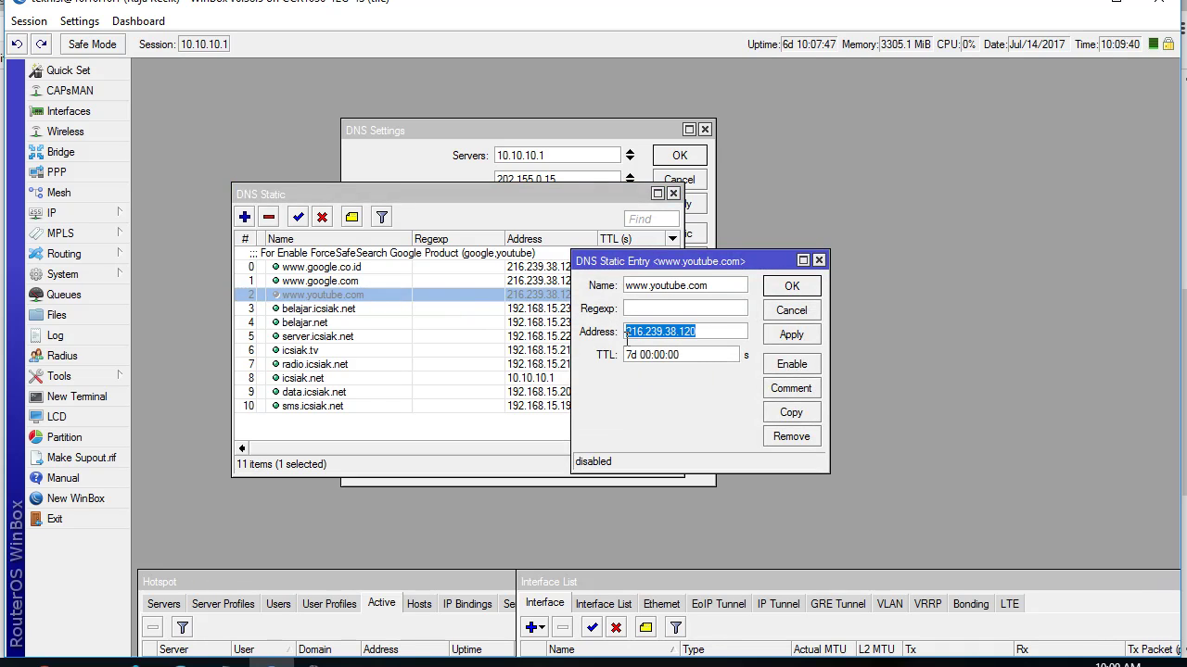
left_click(705, 337)
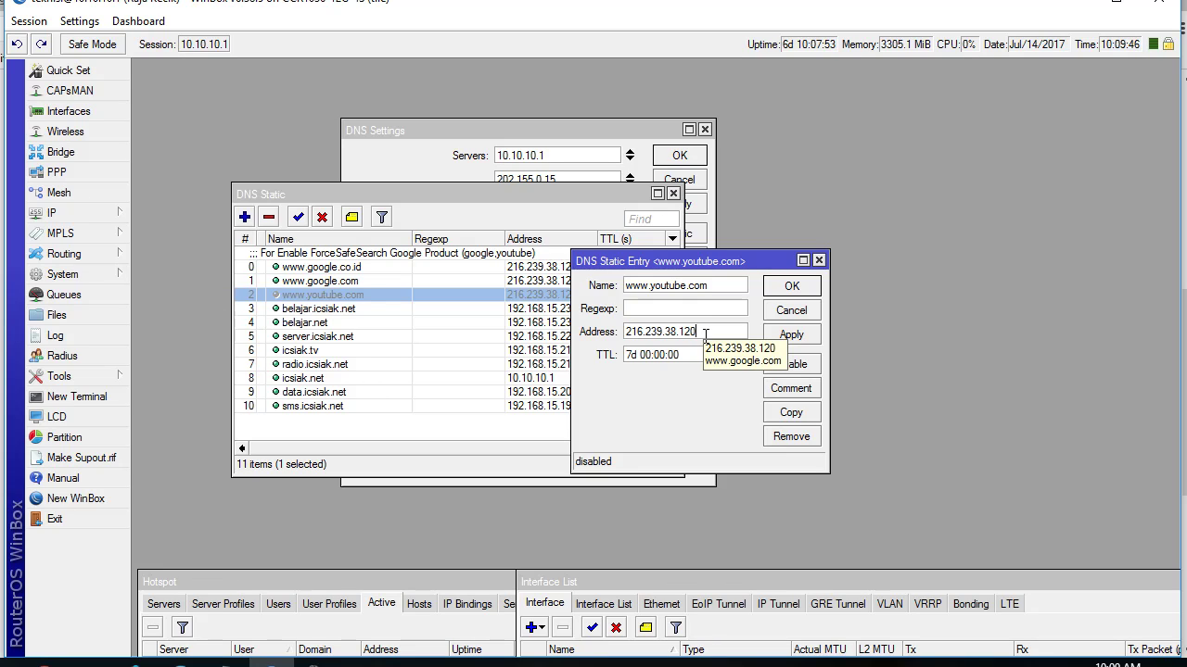
left_click(792, 285)
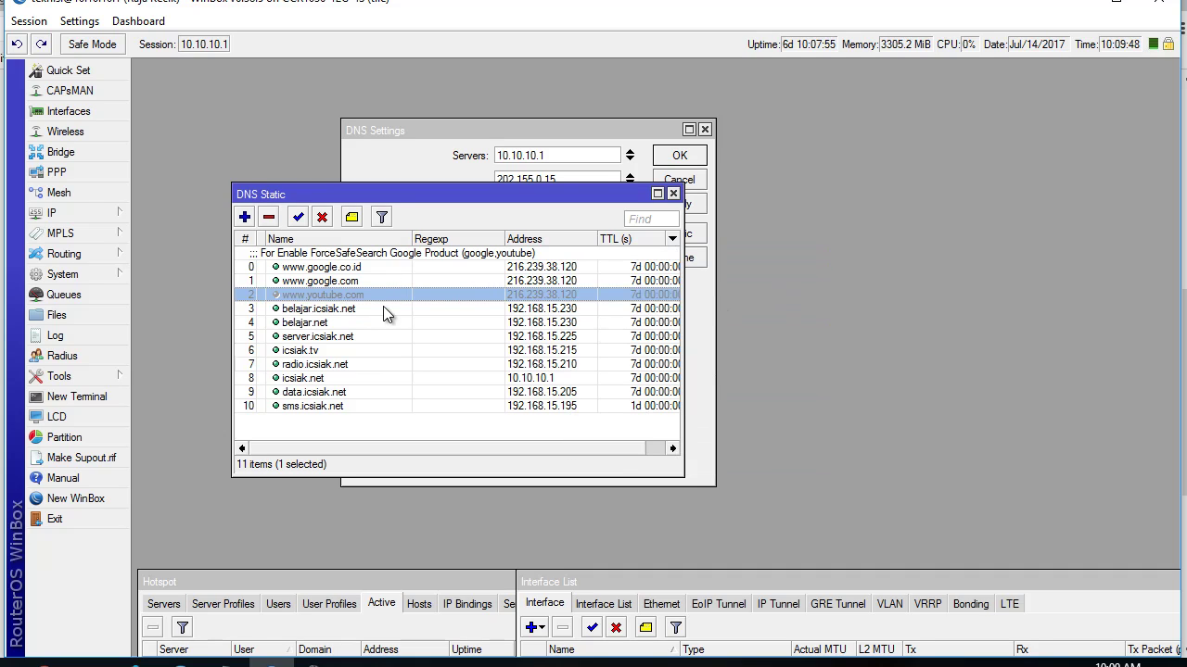
Look over the Google, YouTube and belajar.icsiak.net entries, then close DNS Static and DNS Settings.
left_click(383, 306)
key("Up")
left_click(391, 307)
left_click(390, 296)
left_click(363, 280)
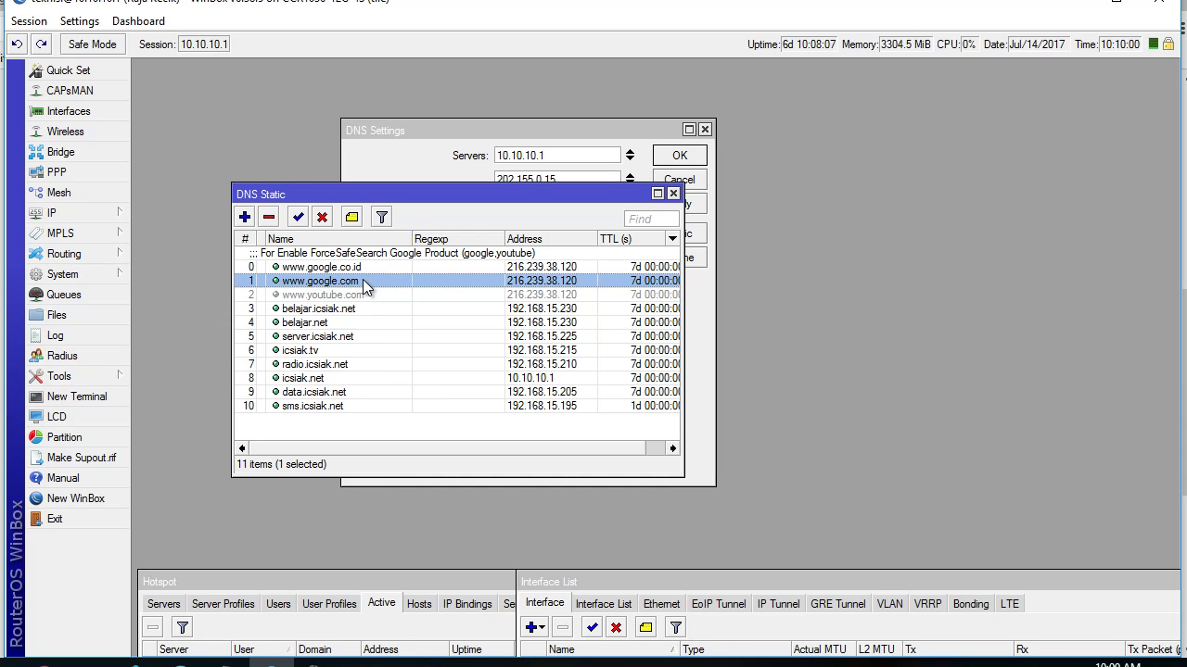
left_click(370, 265)
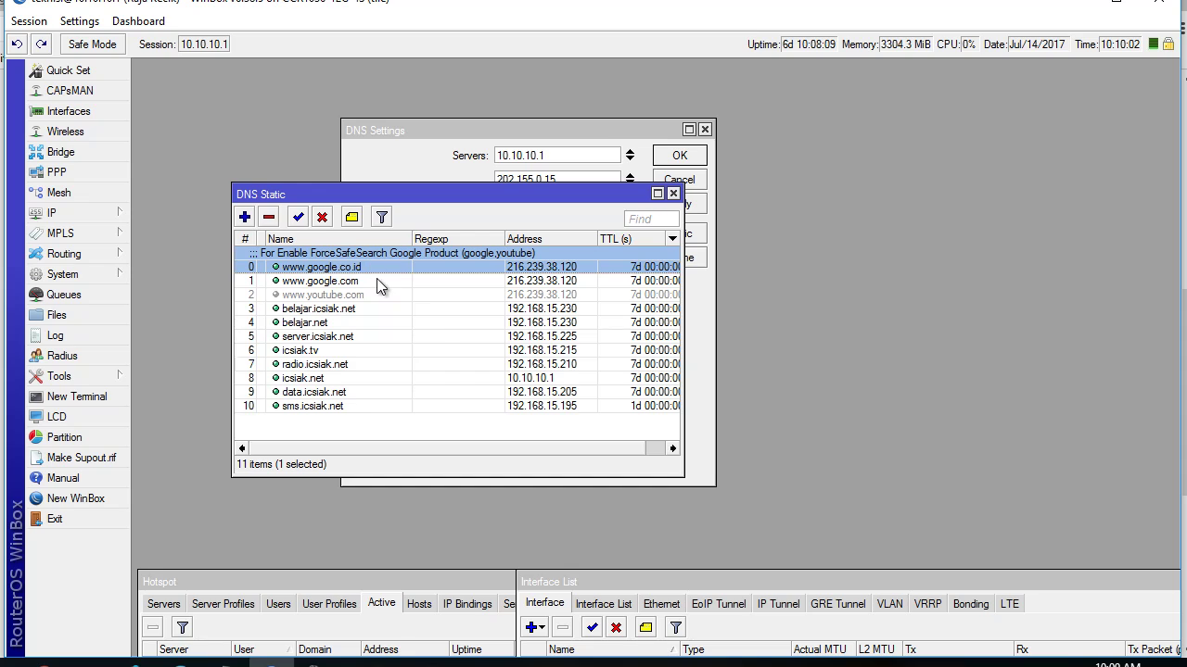
left_click(377, 279)
left_click(381, 266)
left_click(382, 278)
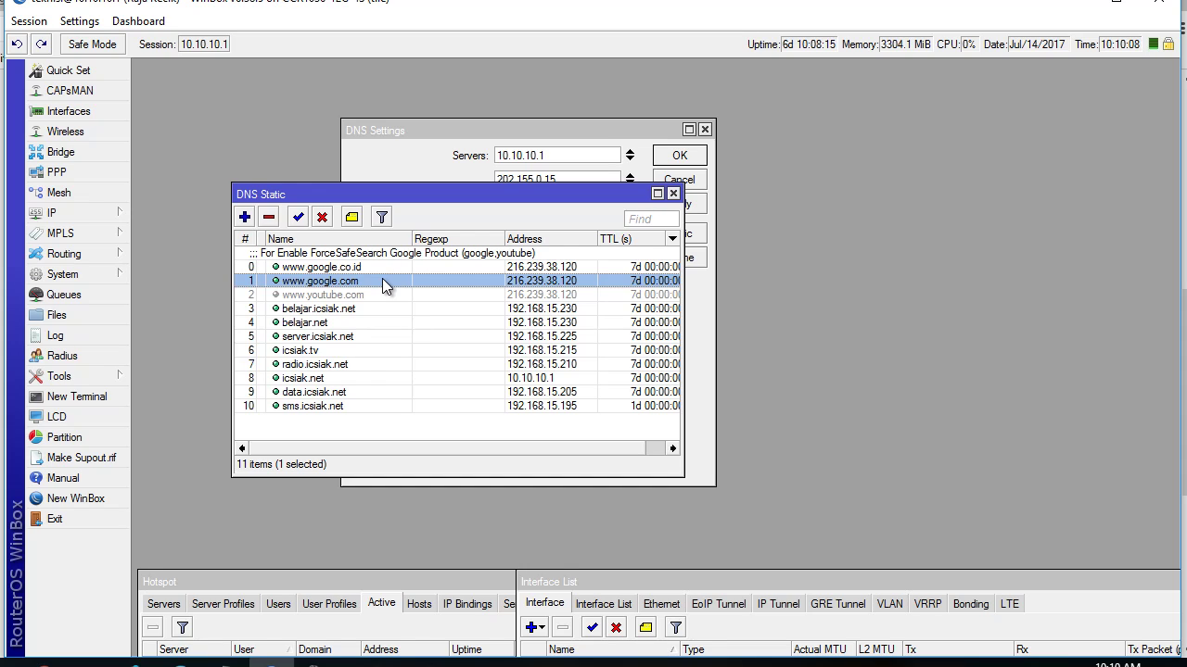
left_click(673, 194)
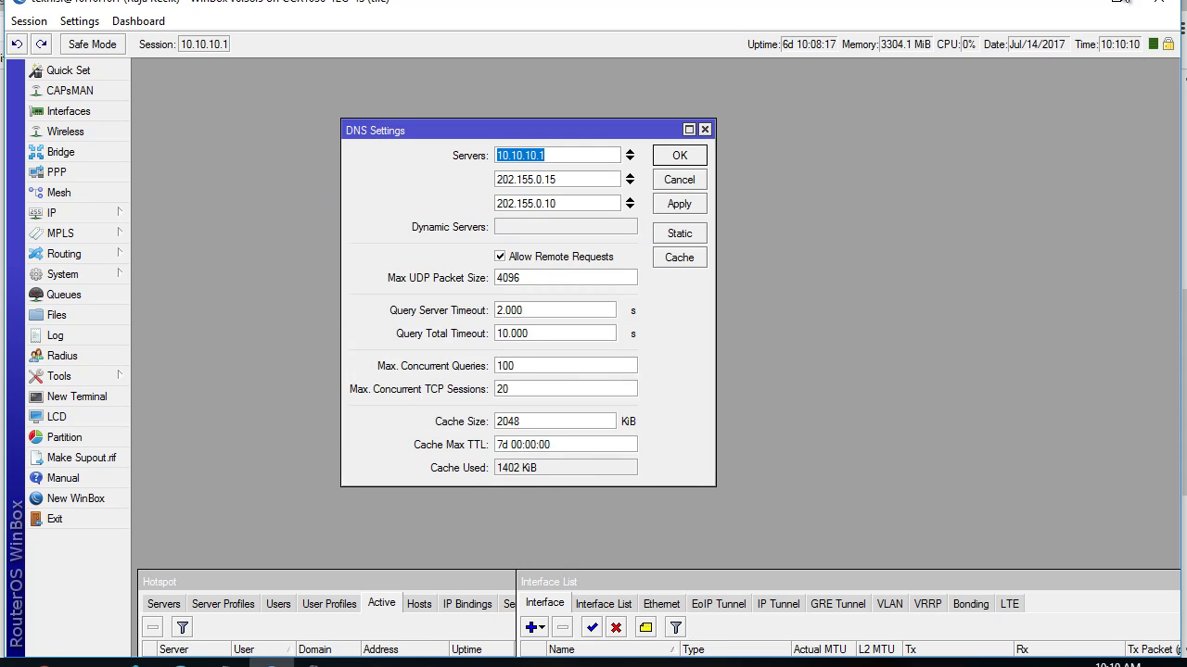
left_click(665, 156)
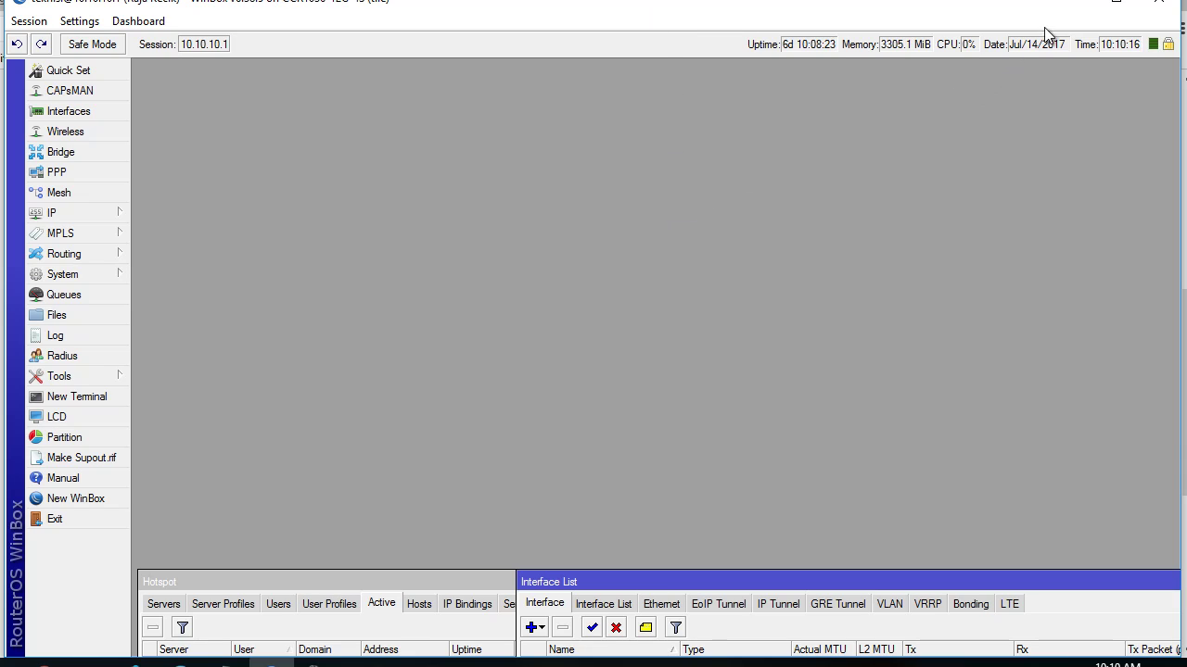
Minimize WinBox, close Firefox's Wayback Machine tab and open a New Tab.
left_click(1071, 8)
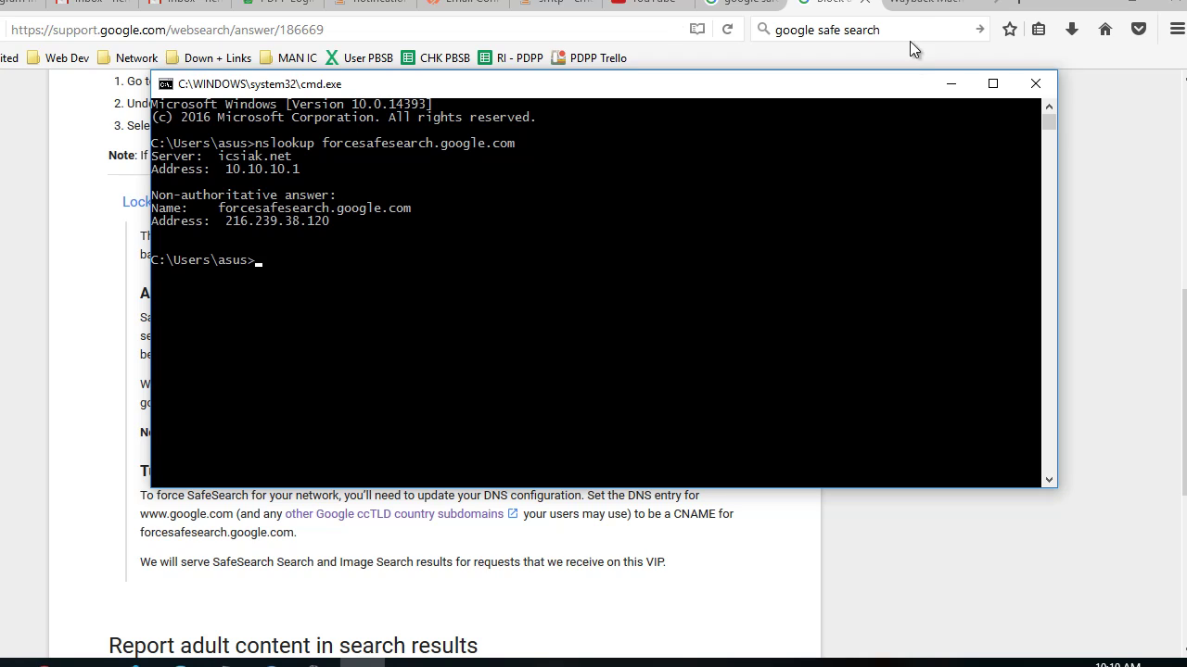
left_click(913, 5)
left_click(956, 3)
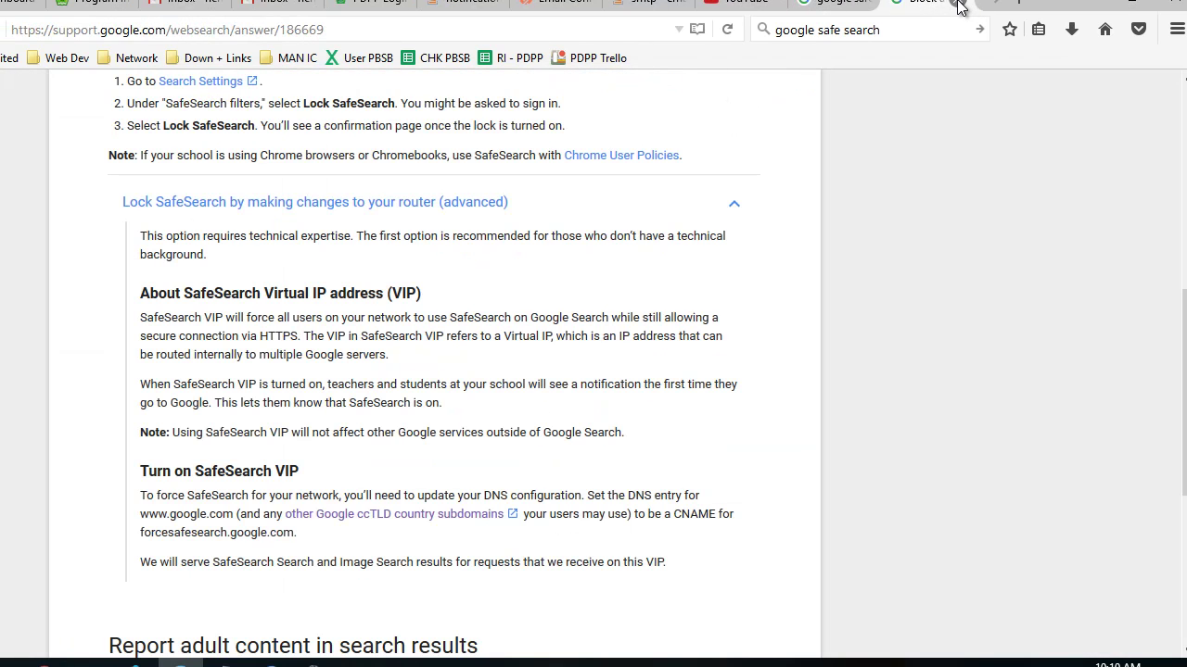
left_click(1017, 3)
Replace the old query and search Google for 'sekolah'.
left_click(925, 27)
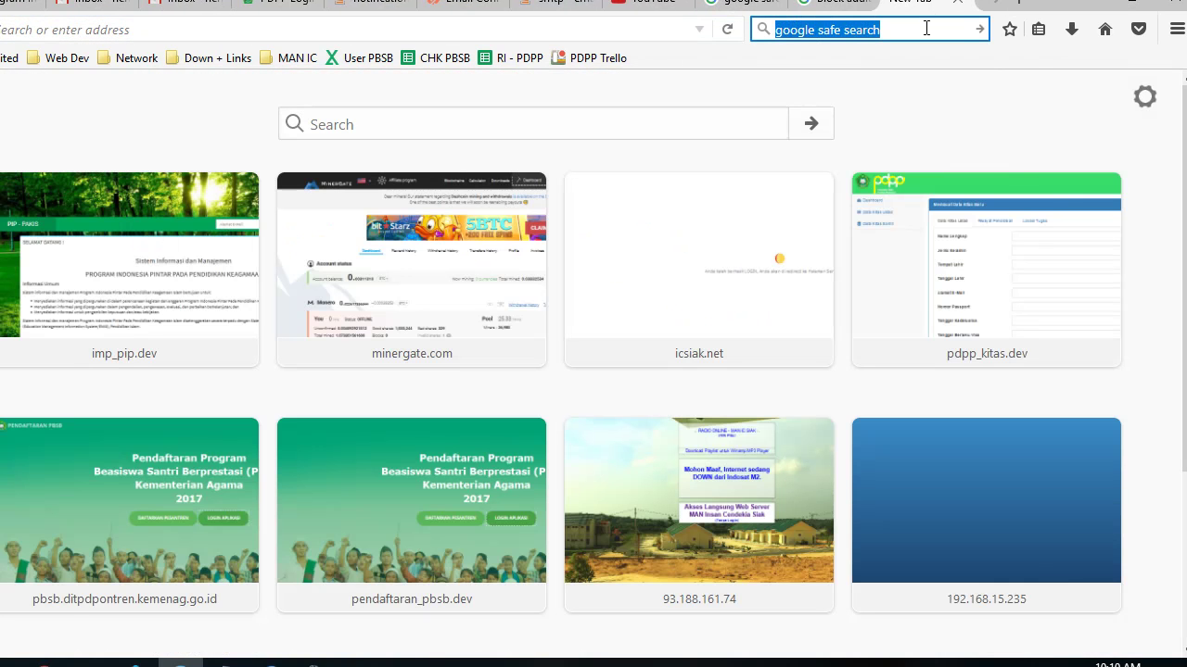
key("BackSpace")
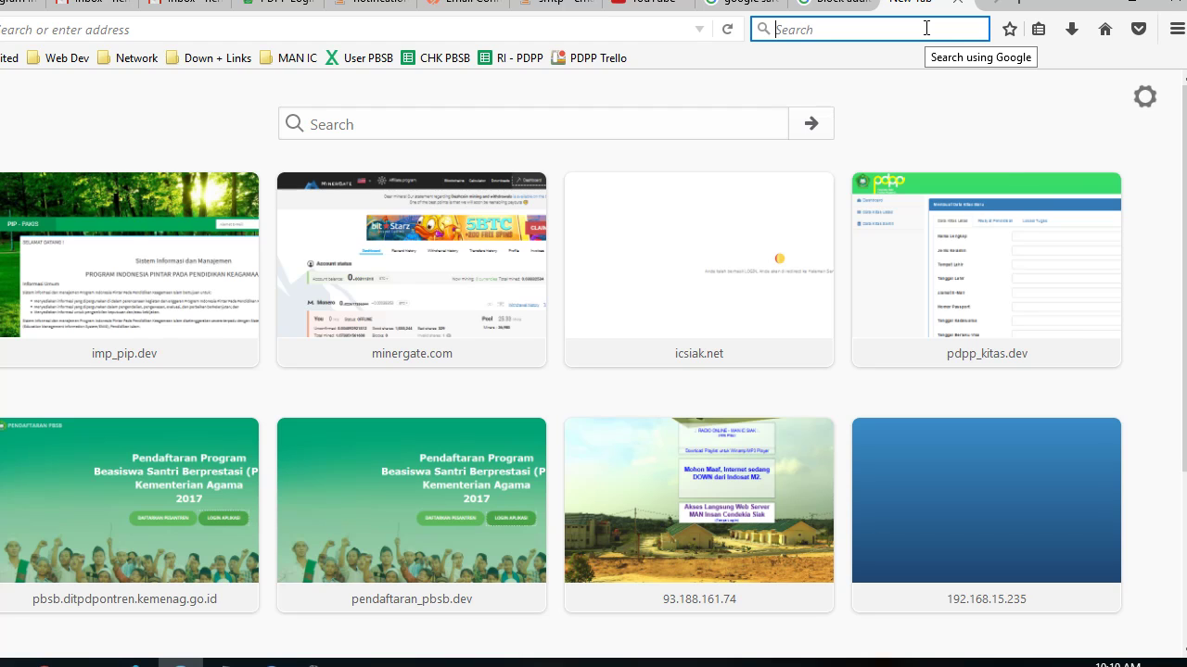
type("sekolah")
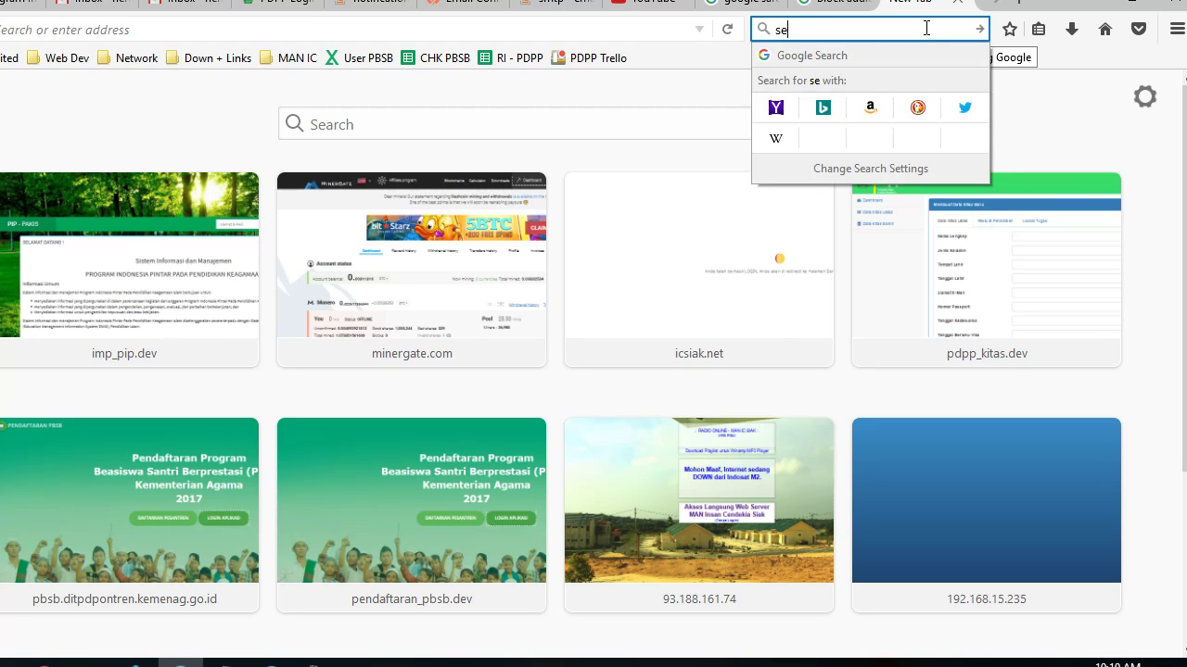
key("Return")
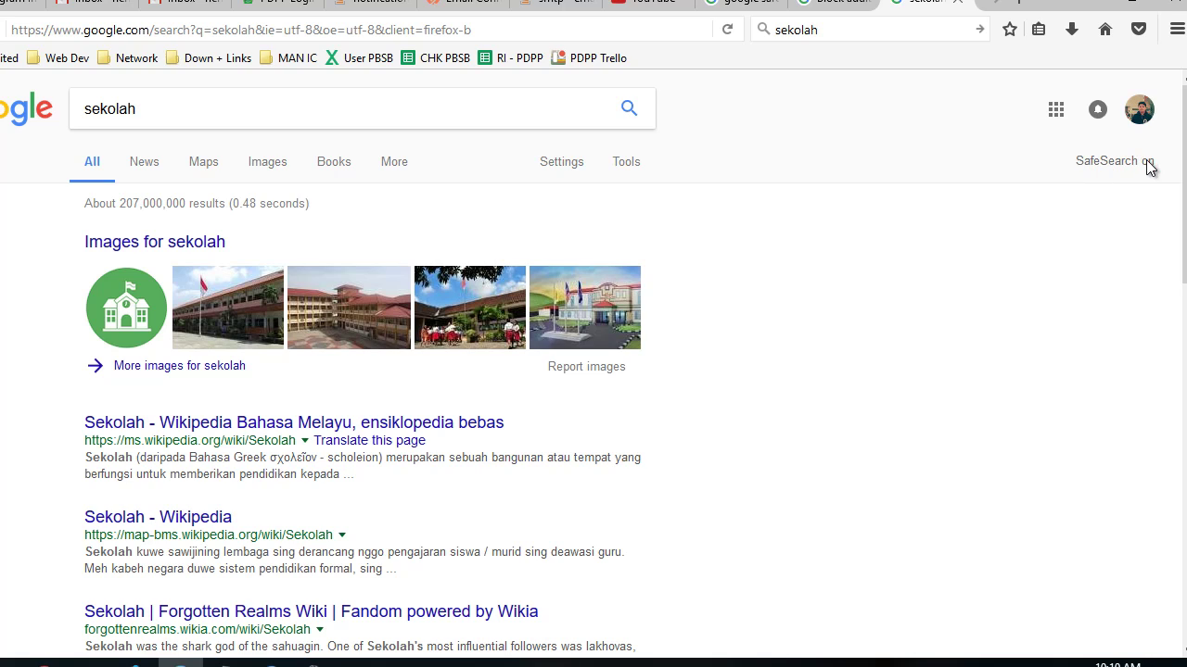
Show the Tools filters and Settings list on the sekolah results, confirming SafeSearch is on.
left_click(626, 164)
left_click(553, 165)
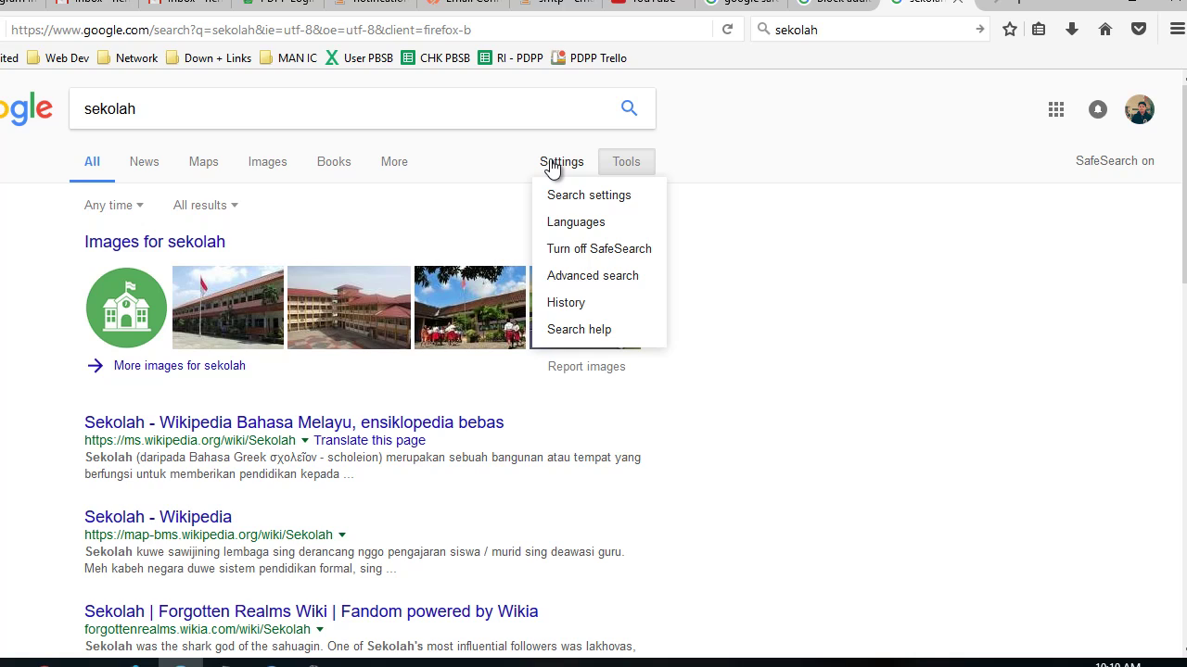
left_click(772, 148)
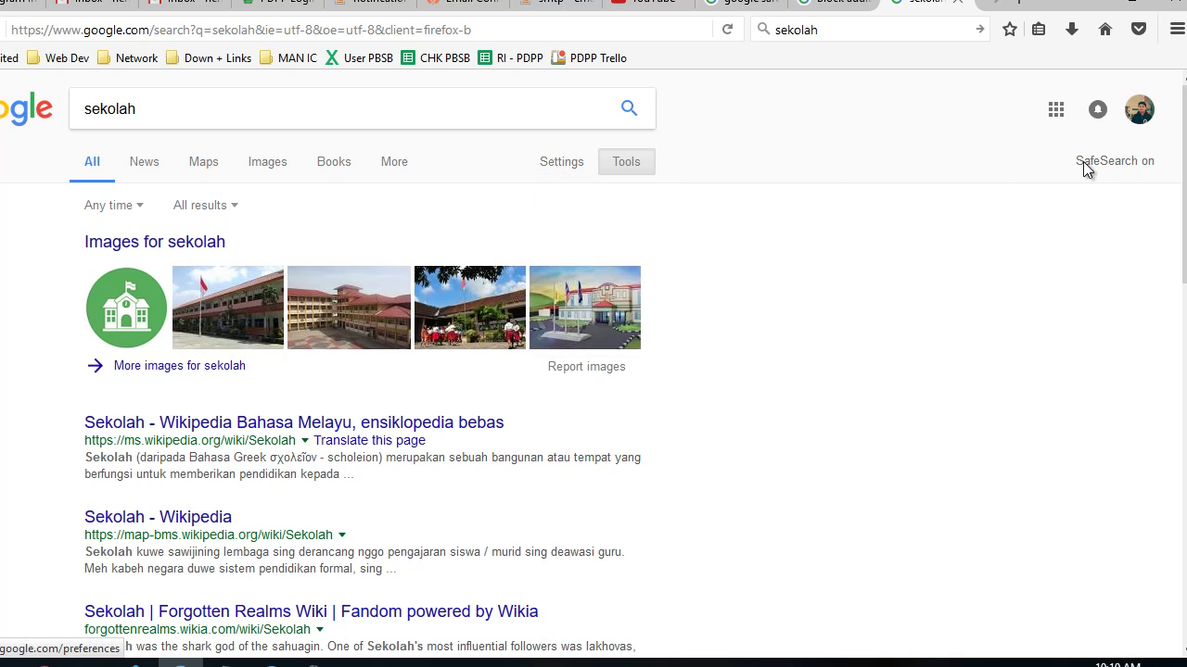
scroll(960, 250, "down", 10)
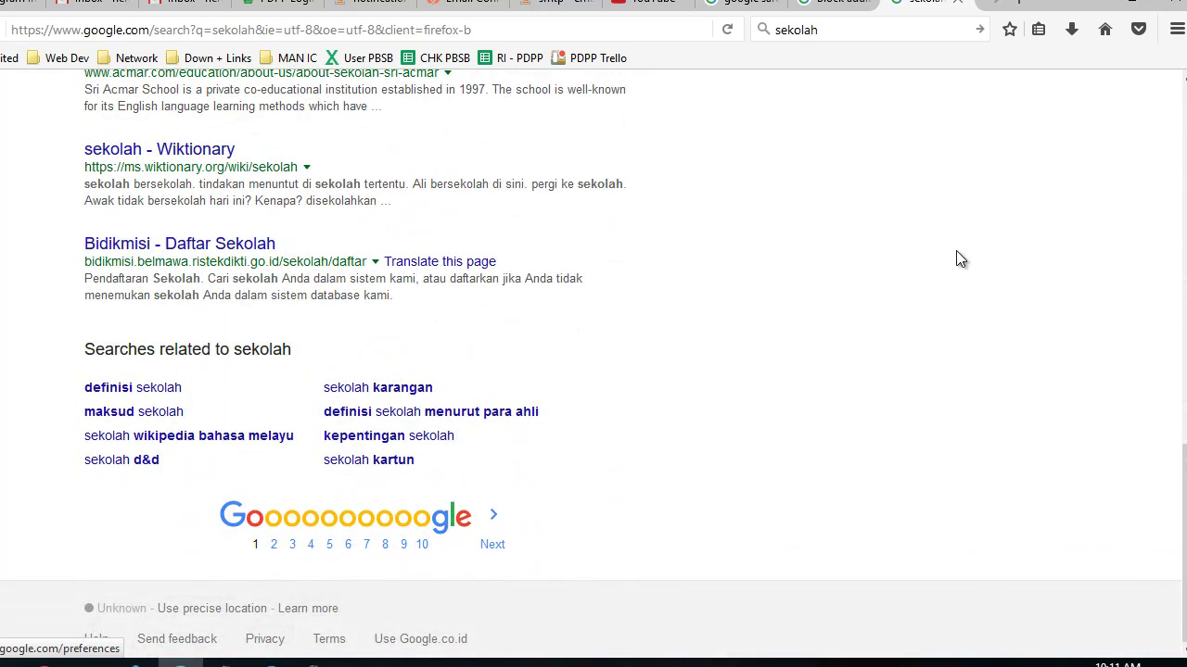
scroll(956, 250, "up", 10)
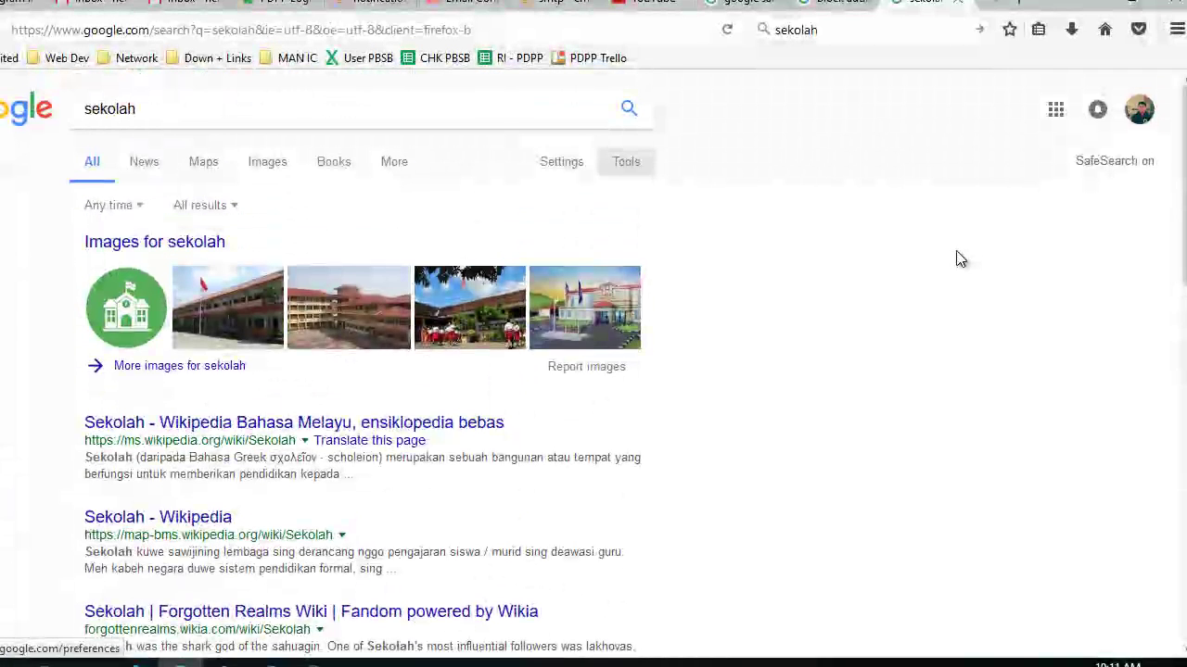
Back in WinBox, reopen IP > DNS and its 11-entry Static list.
left_click(269, 660)
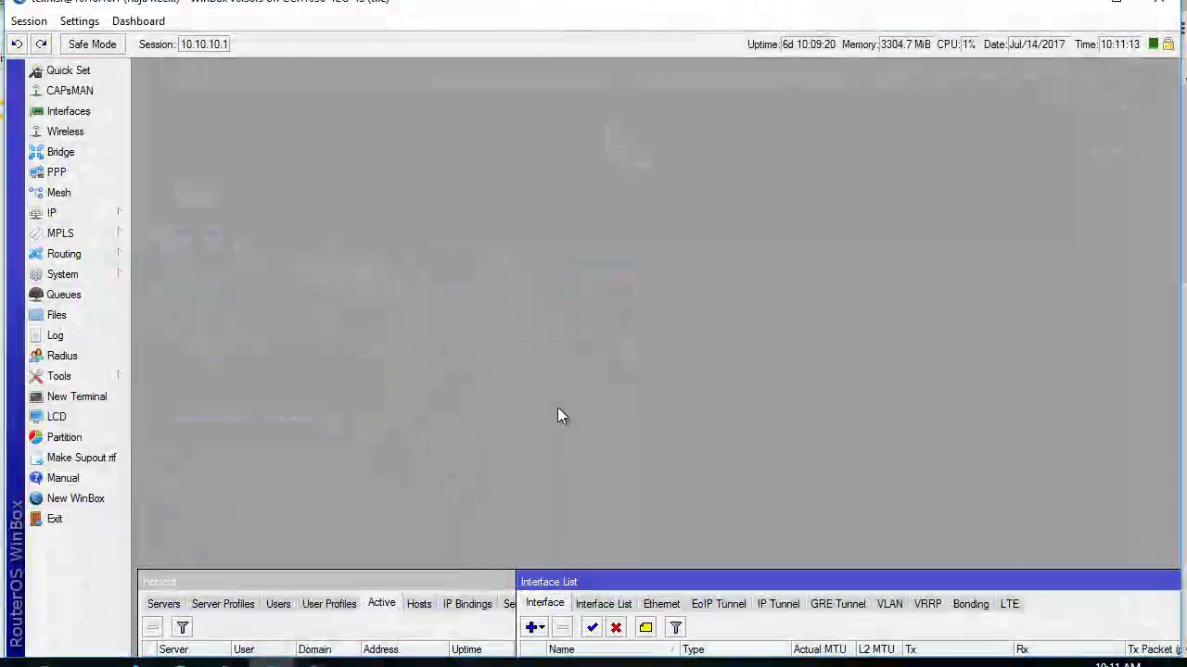
left_click(99, 219)
left_click(178, 328)
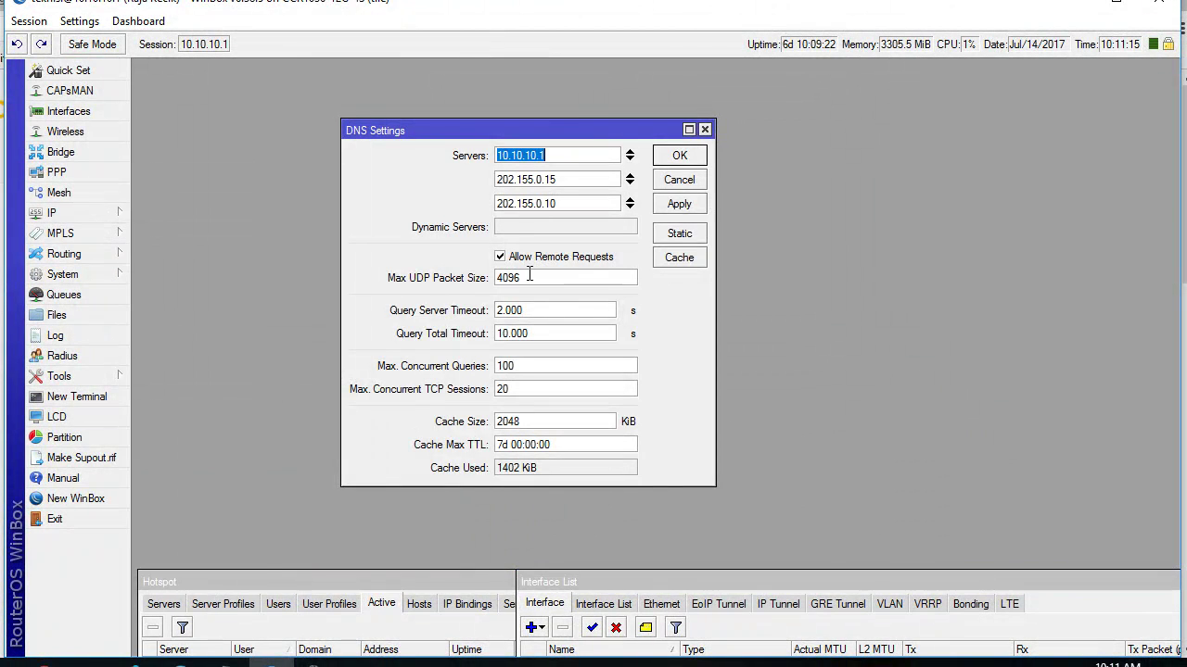
left_click(680, 233)
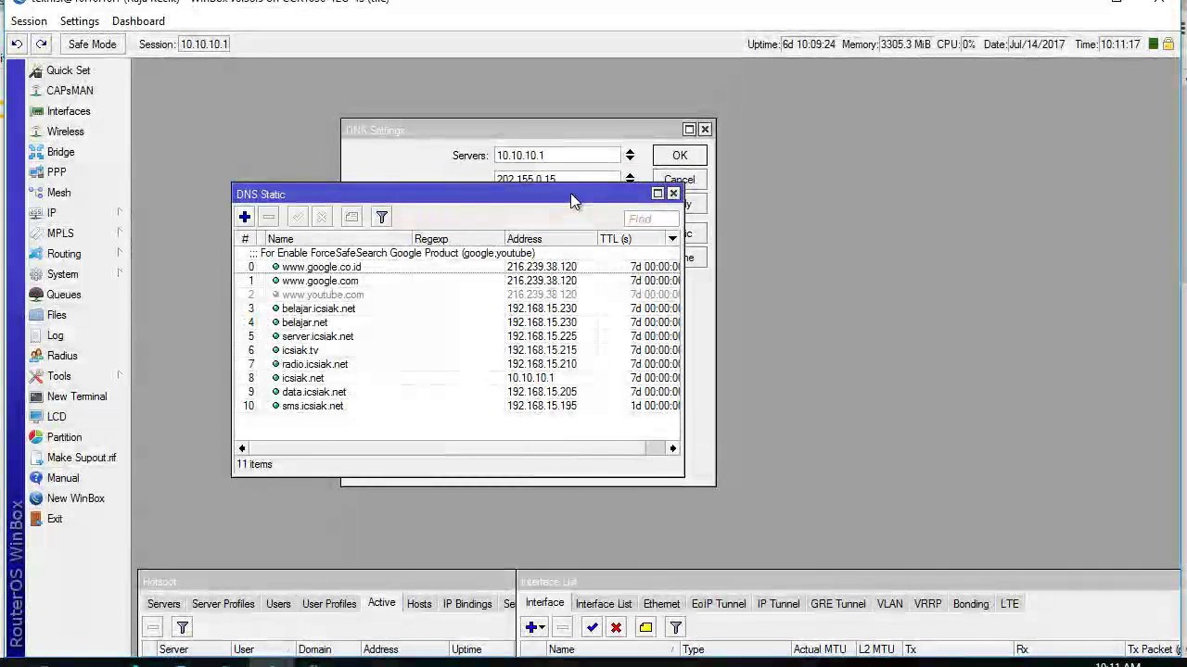
left_click_drag(567, 194, 642, 174)
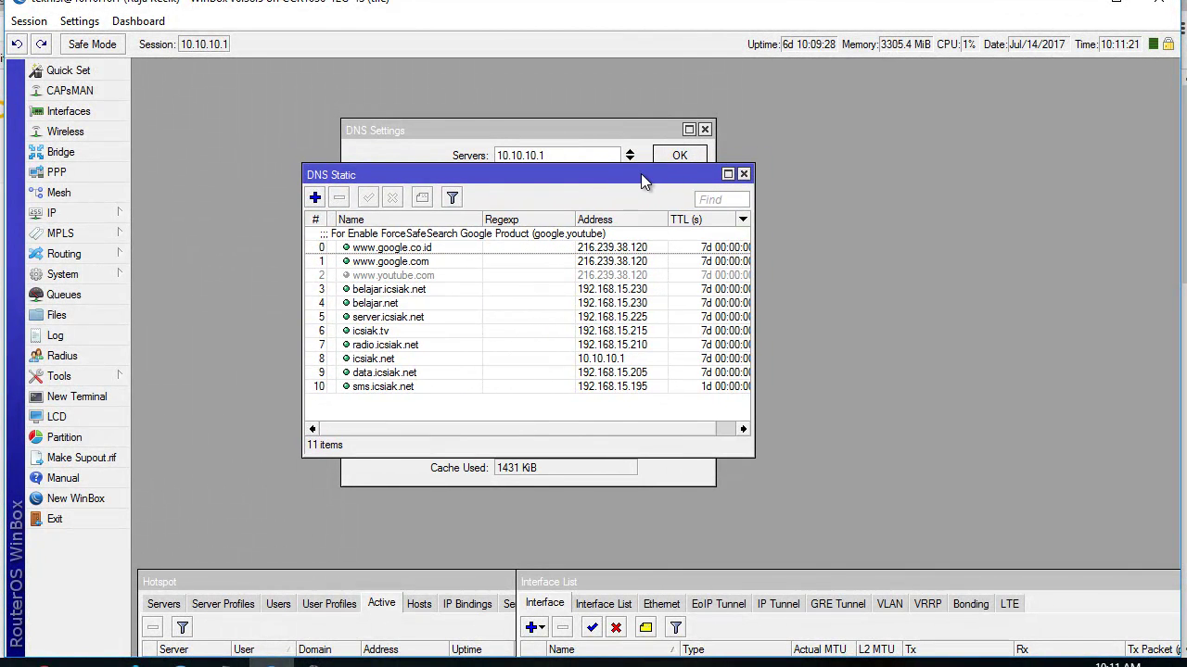
Minimize WinBox to reveal the Firefox Google 'sekolah' results with SafeSearch on.
left_click(1074, 5)
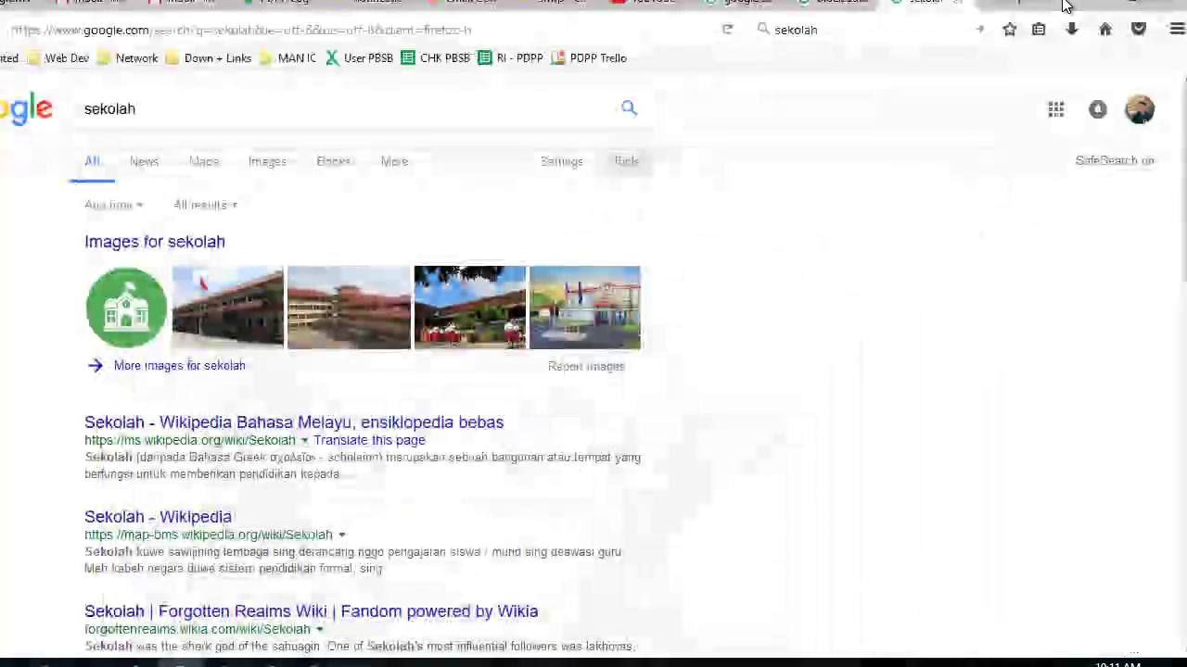